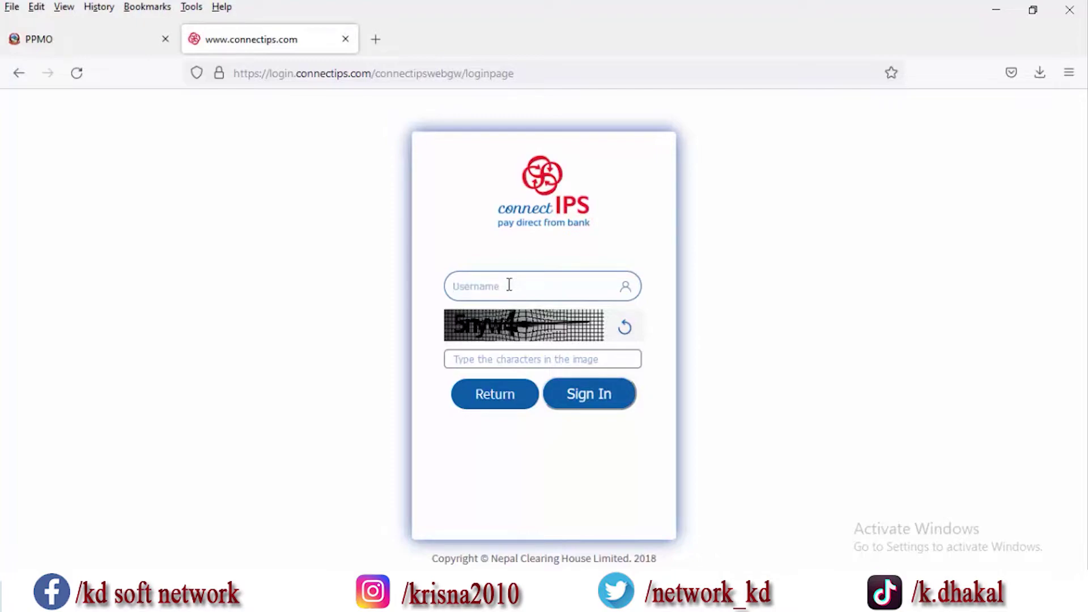
# - Switch the keyboard to US English and submit the connectIPS username and captcha
pyautogui.click(1014, 600)
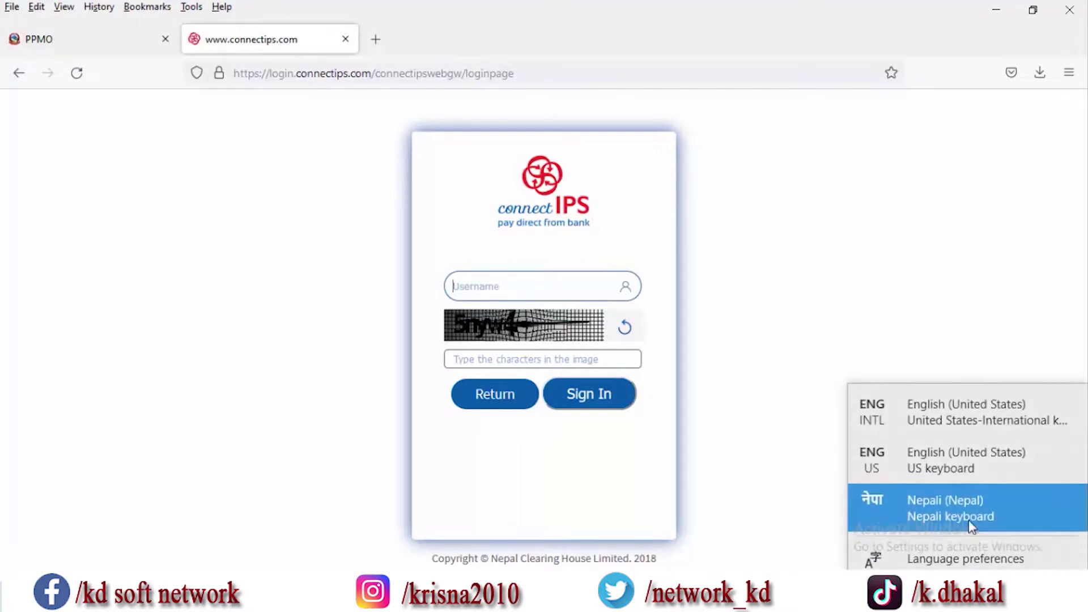
pyautogui.click(919, 455)
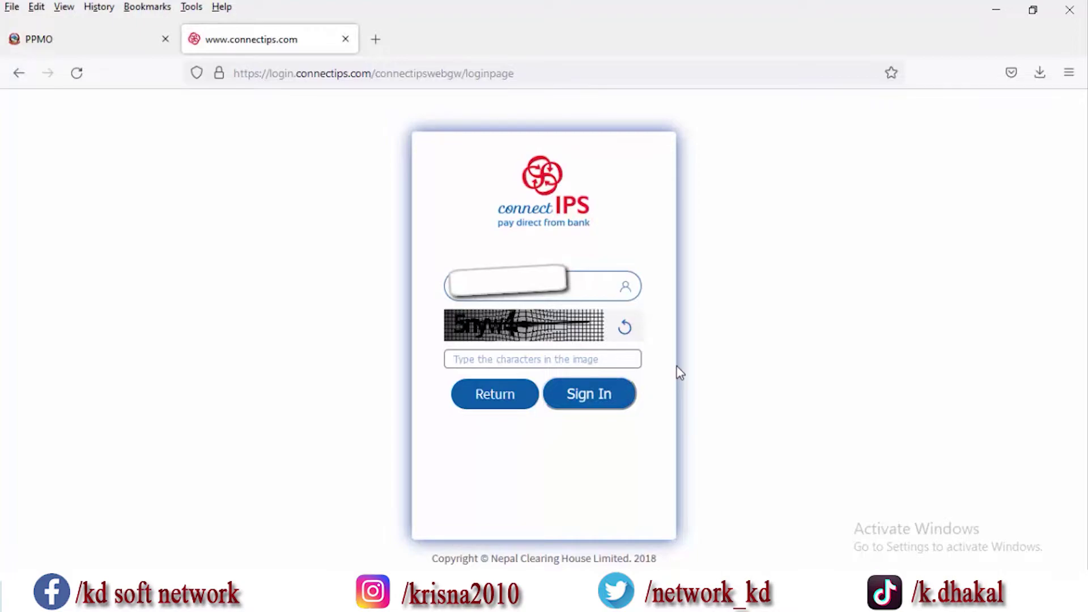
pyautogui.write('SNYW4')
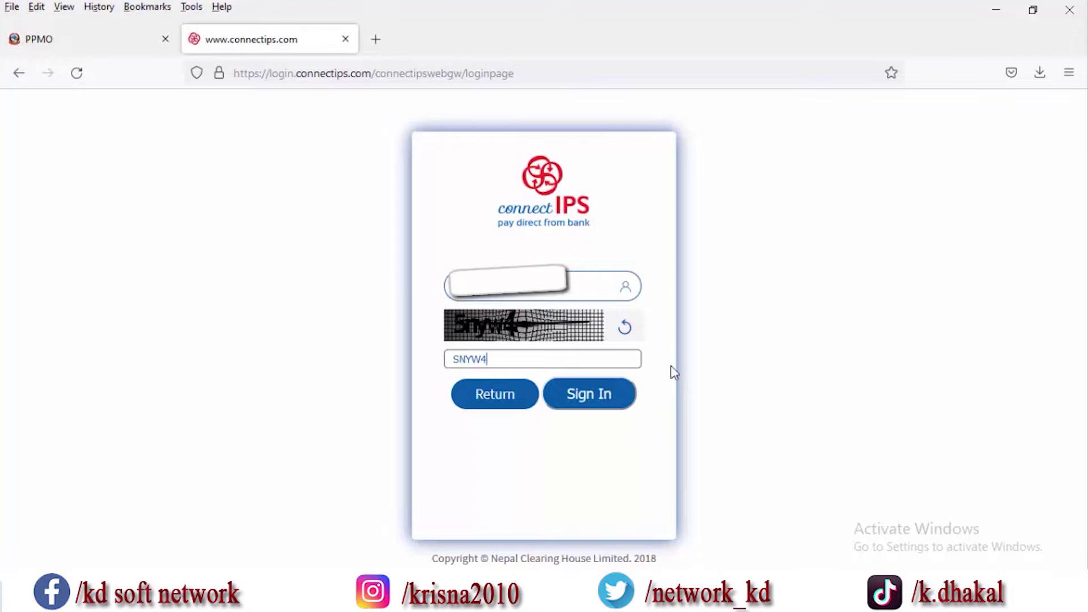
pyautogui.click(600, 390)
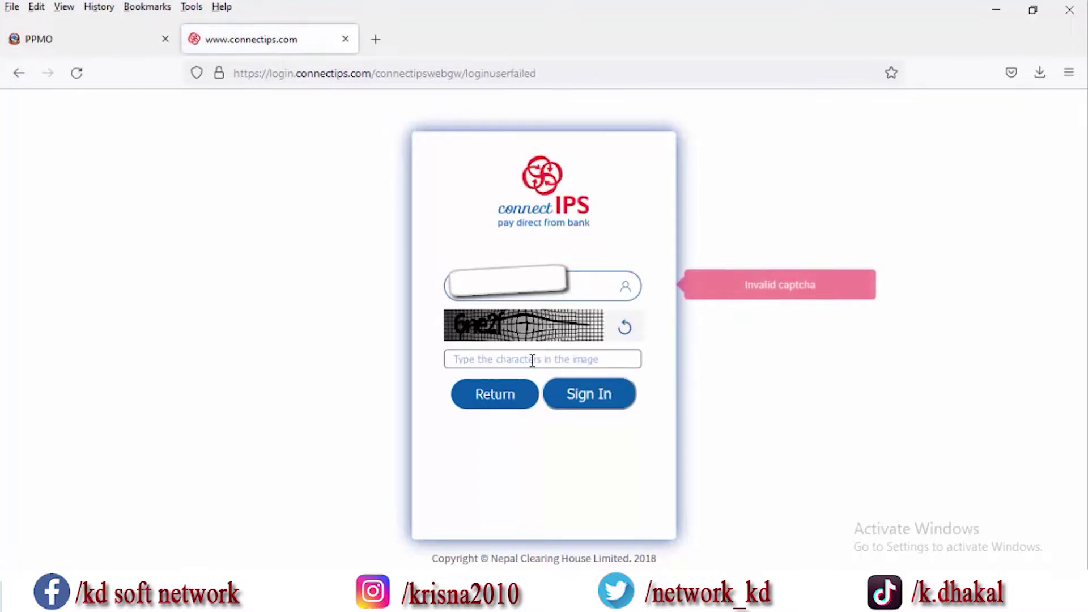
# - Re-enter the new captcha after the invalid-captcha error, then sign in with the password
pyautogui.click(511, 361)
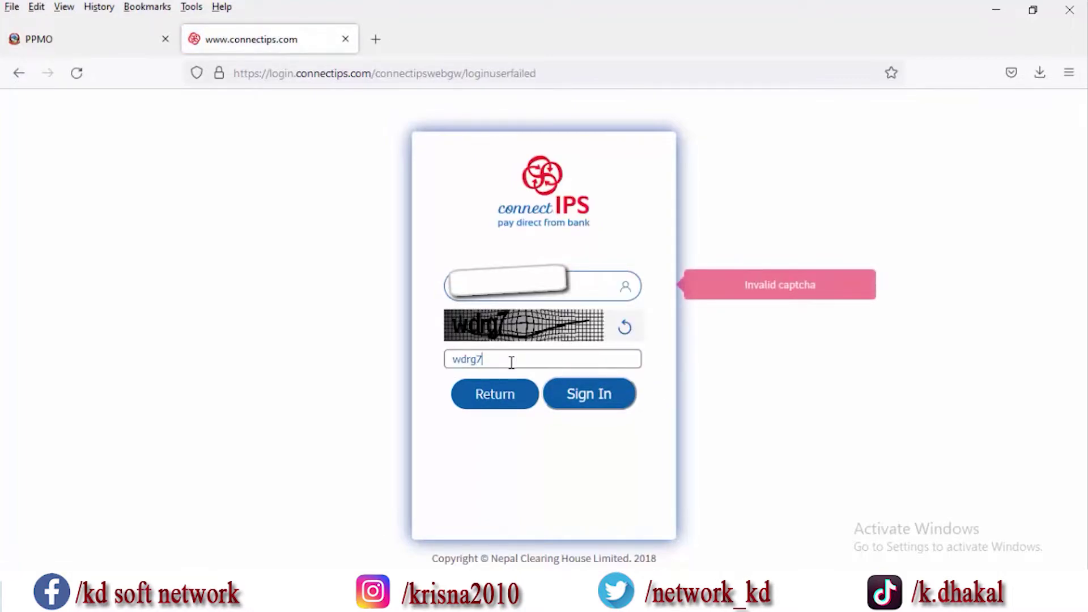
pyautogui.click(605, 404)
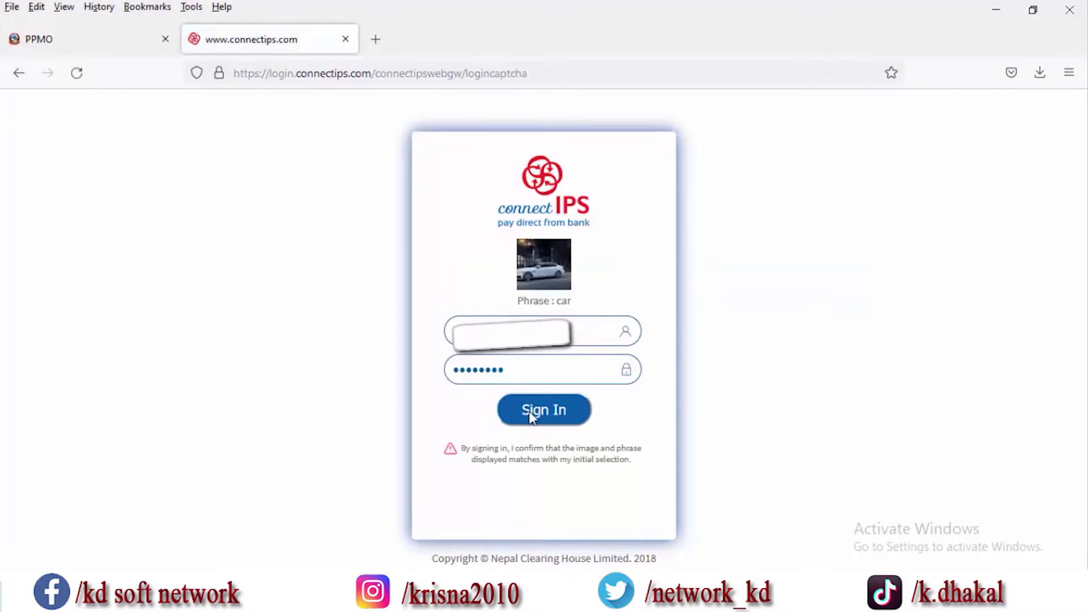
pyautogui.click(547, 411)
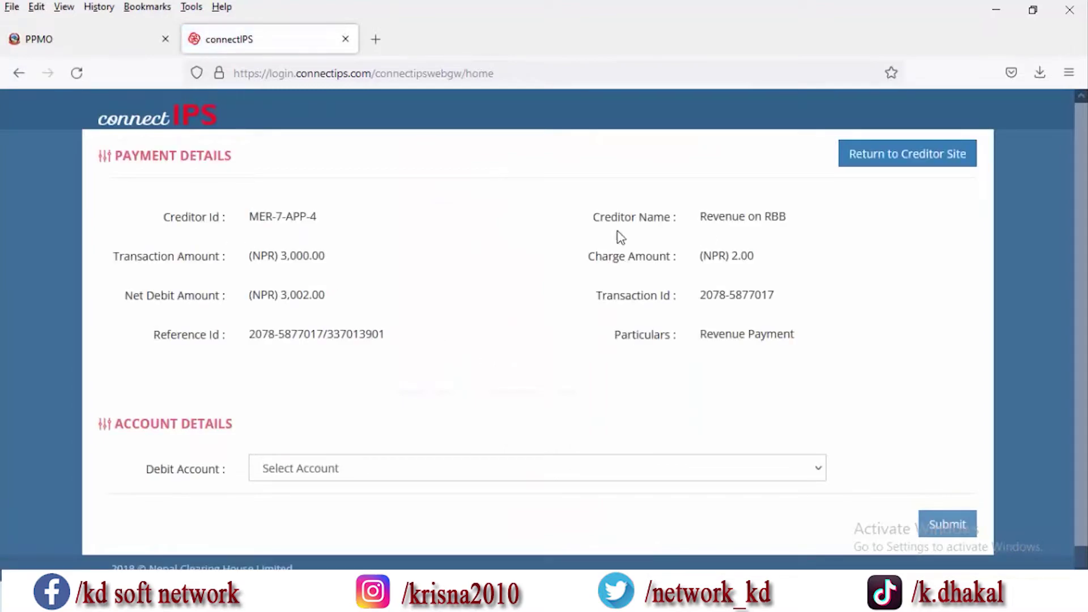
# - Choose SAJILO BACHAT instead of KUMARI SMA as the debit account and submit the payment
pyautogui.scroll(-1, 463, 307)
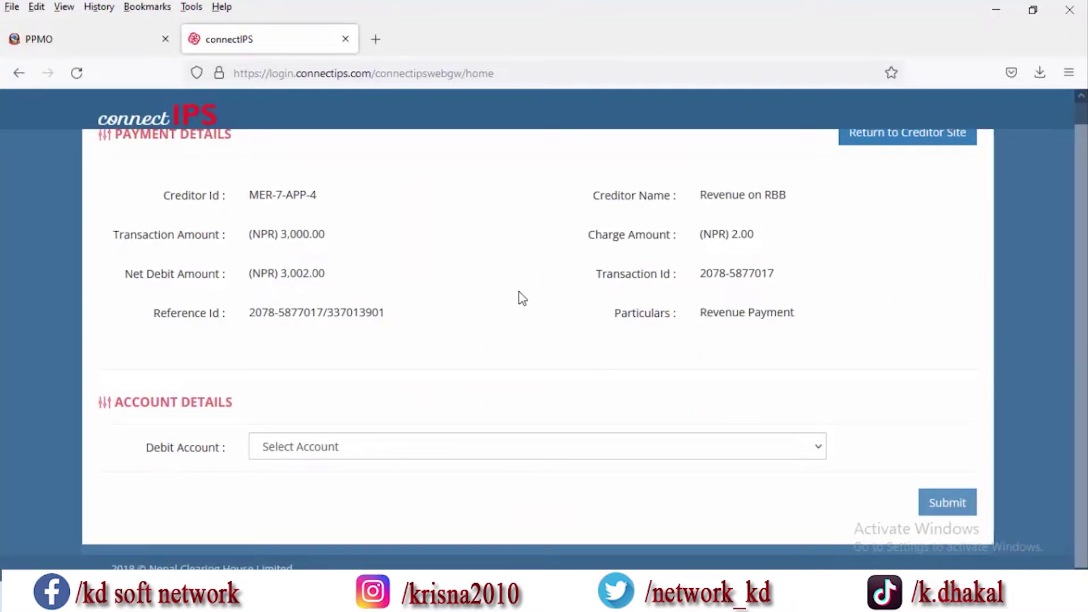
pyautogui.scroll(1, 539, 296)
pyautogui.scroll(-1, 542, 297)
pyautogui.click(398, 448)
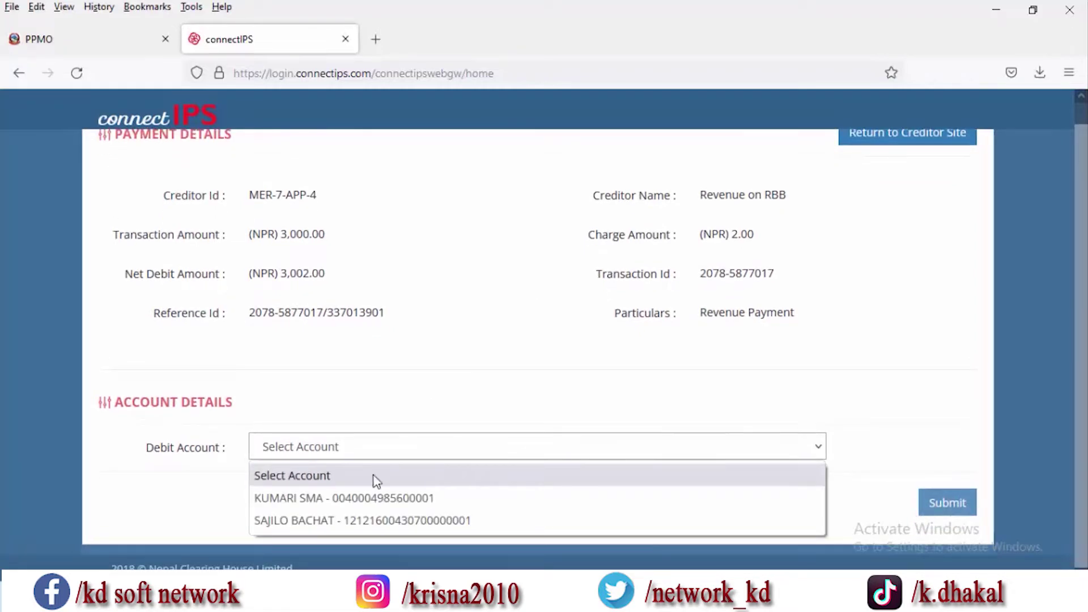
pyautogui.click(355, 497)
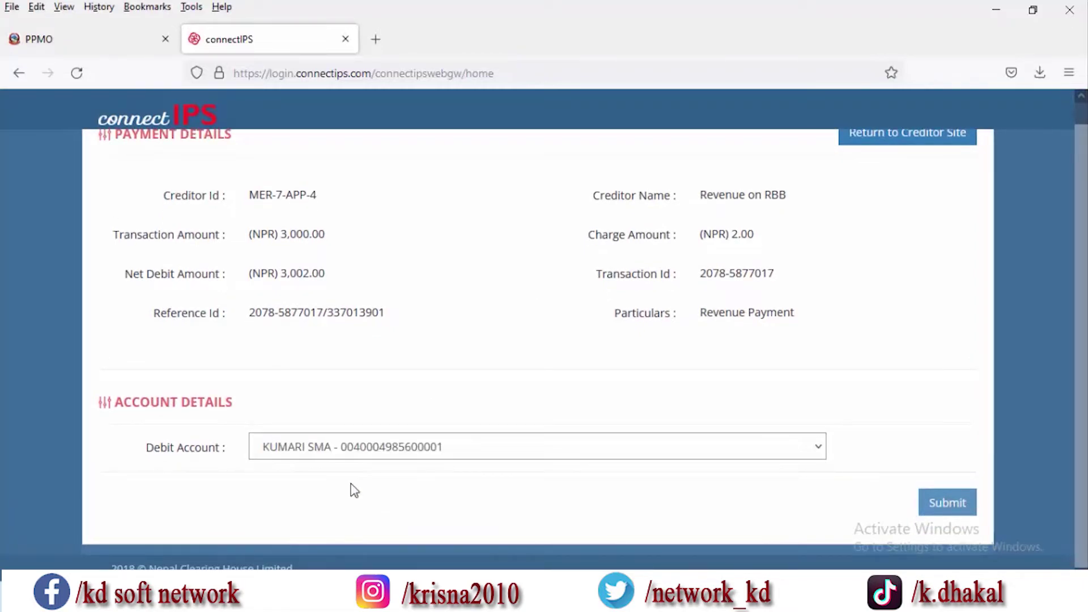
pyautogui.click(470, 449)
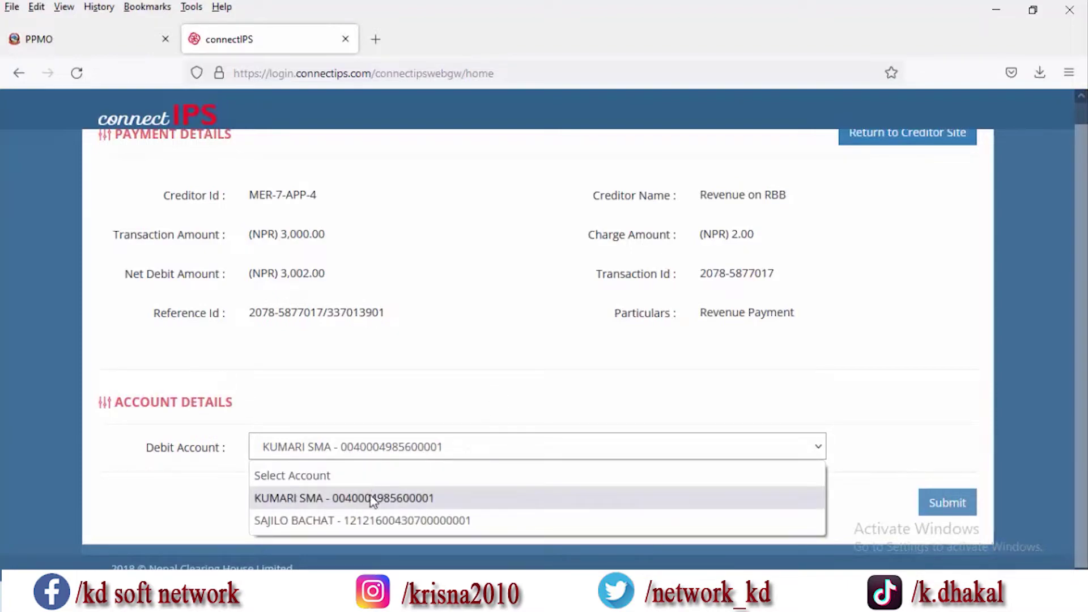
pyautogui.click(365, 520)
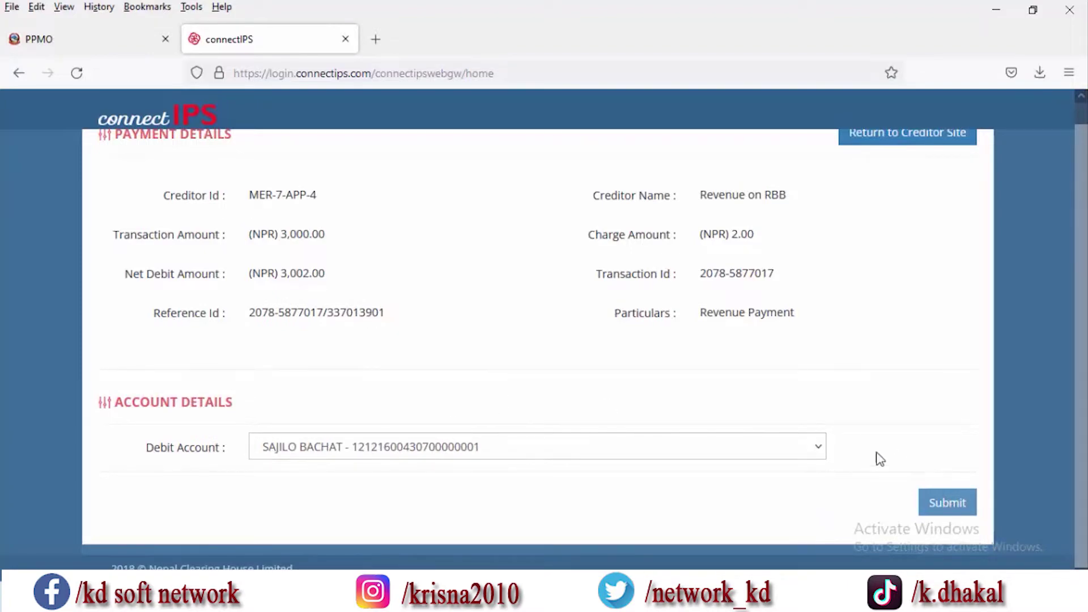
pyautogui.click(947, 506)
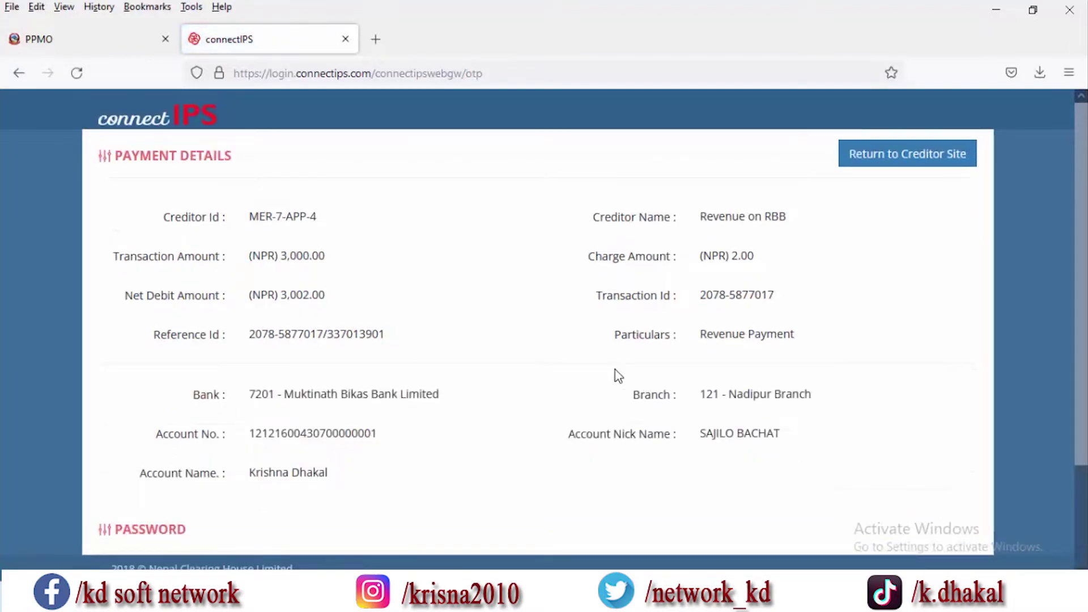
# - Enter the one-time password and submit it to complete the NPR 3,002.00 payment
pyautogui.scroll(-3, 616, 376)
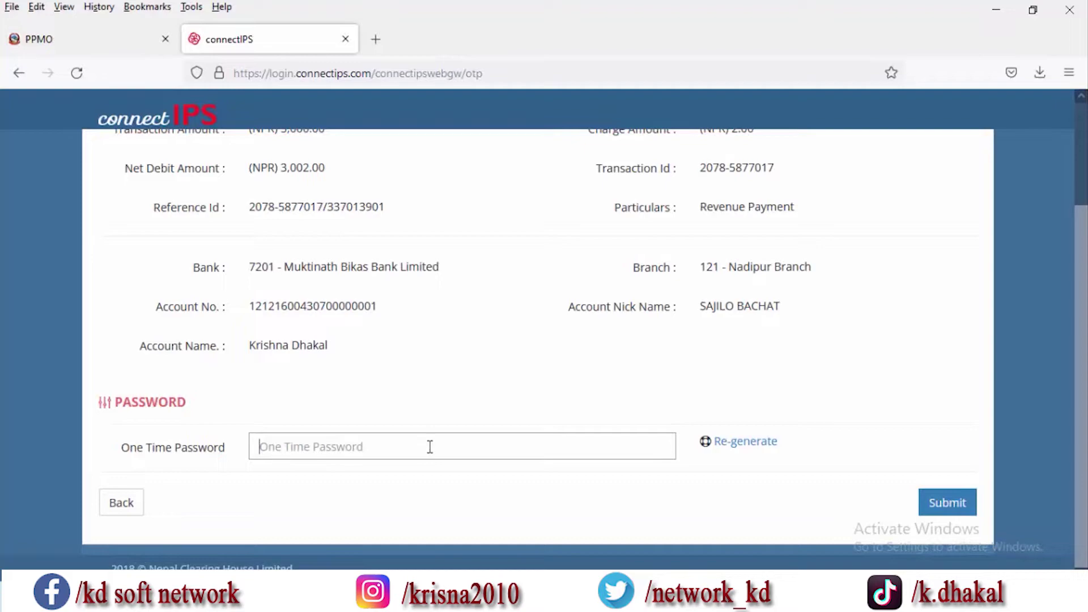
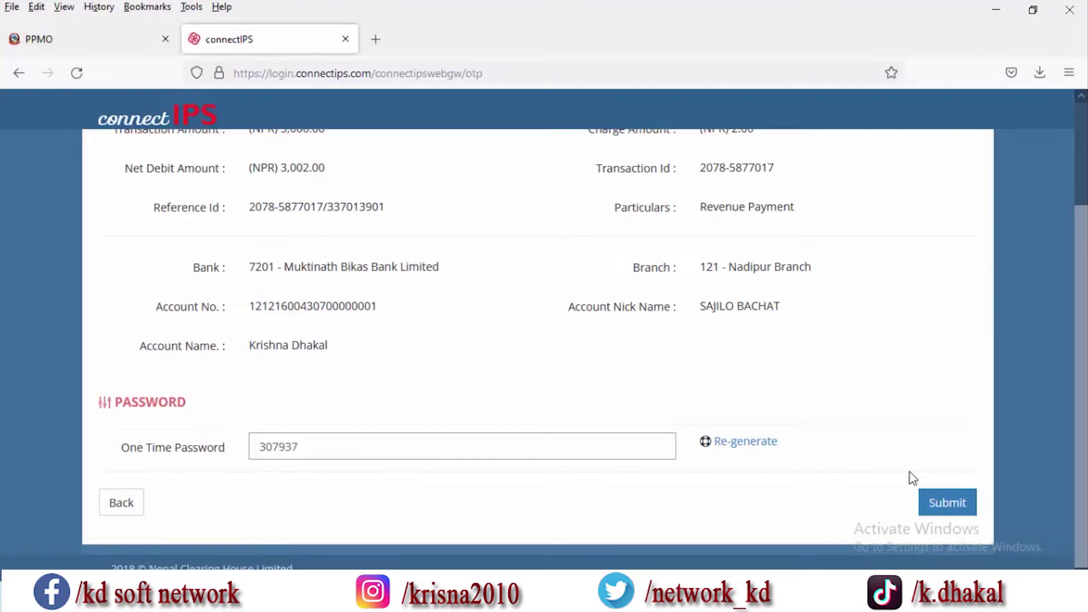
pyautogui.click(936, 504)
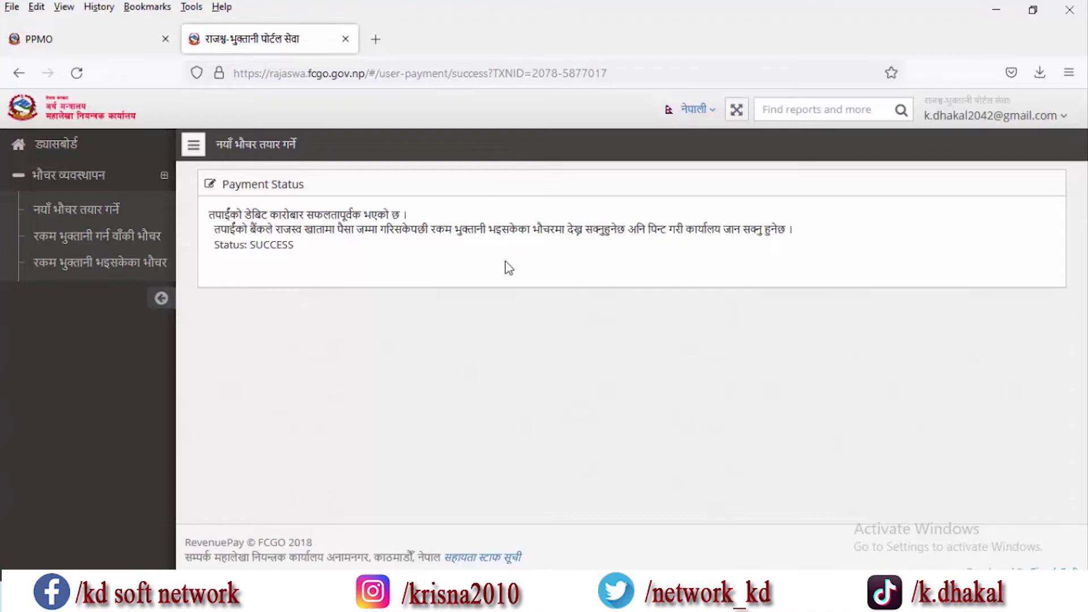
# - Confirm the Payment Status page reports the transaction as SUCCESS
pyautogui.doubleClick(255, 245)
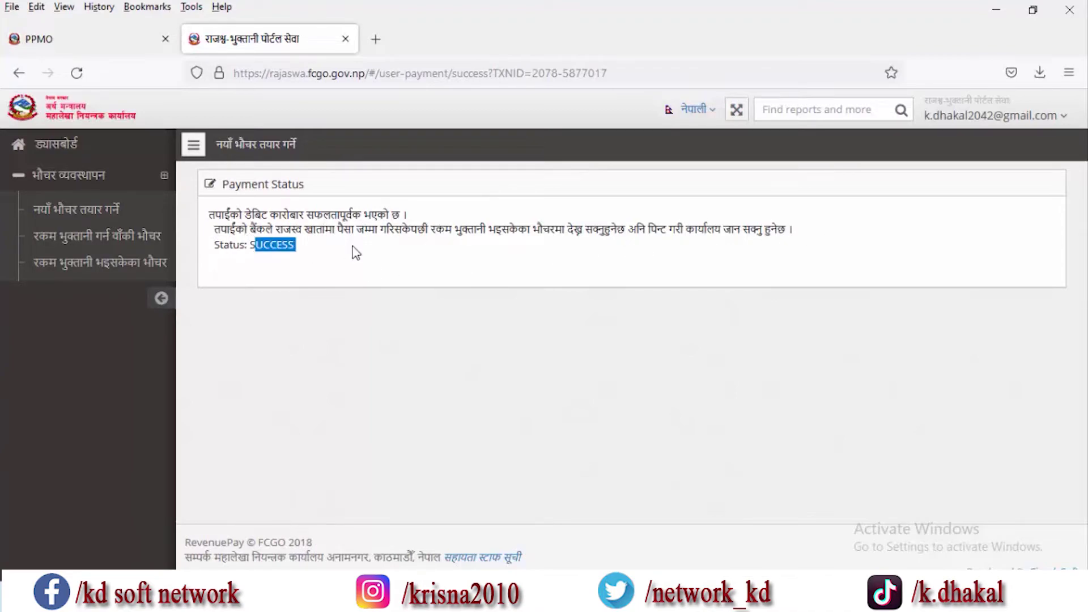
pyautogui.click(396, 253)
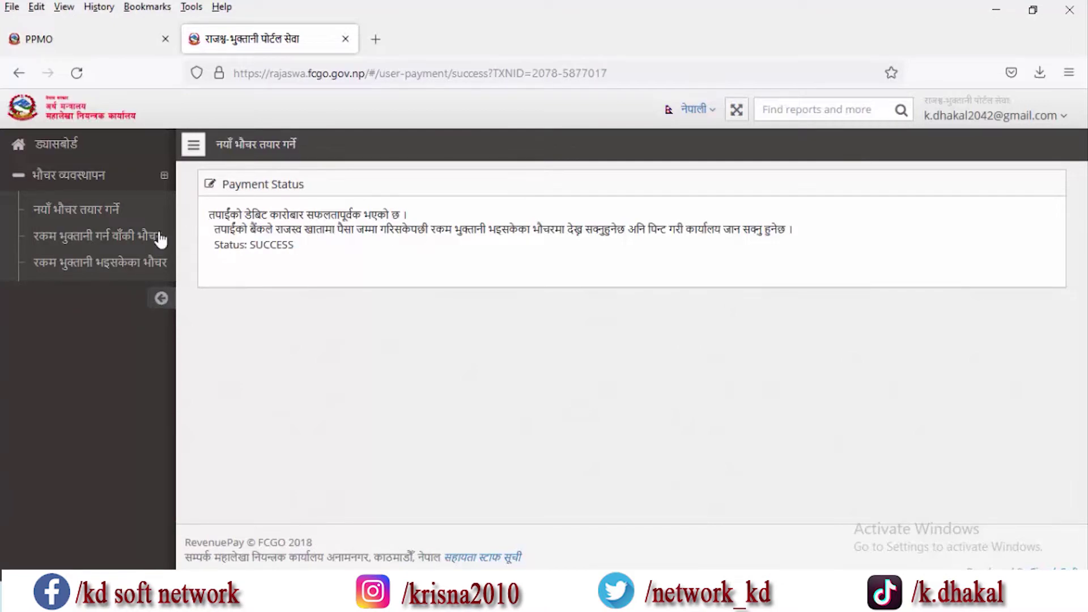
# - Go to page 5 of the paid vouchers list, then switch to the vouchers awaiting payment
pyautogui.click(88, 268)
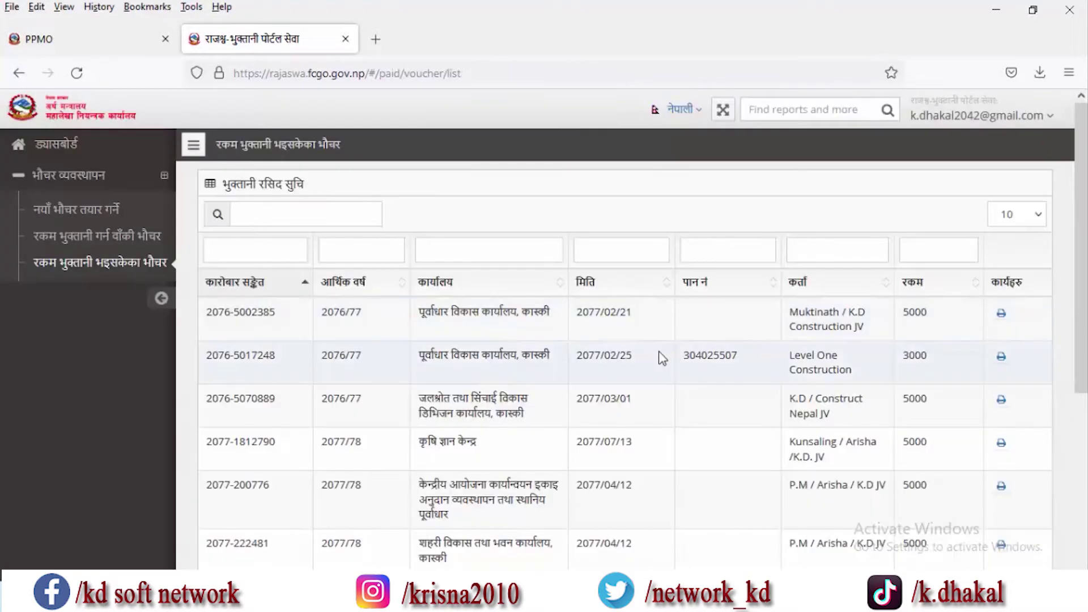
pyautogui.scroll(-1, 667, 379)
pyautogui.scroll(-5, 666, 378)
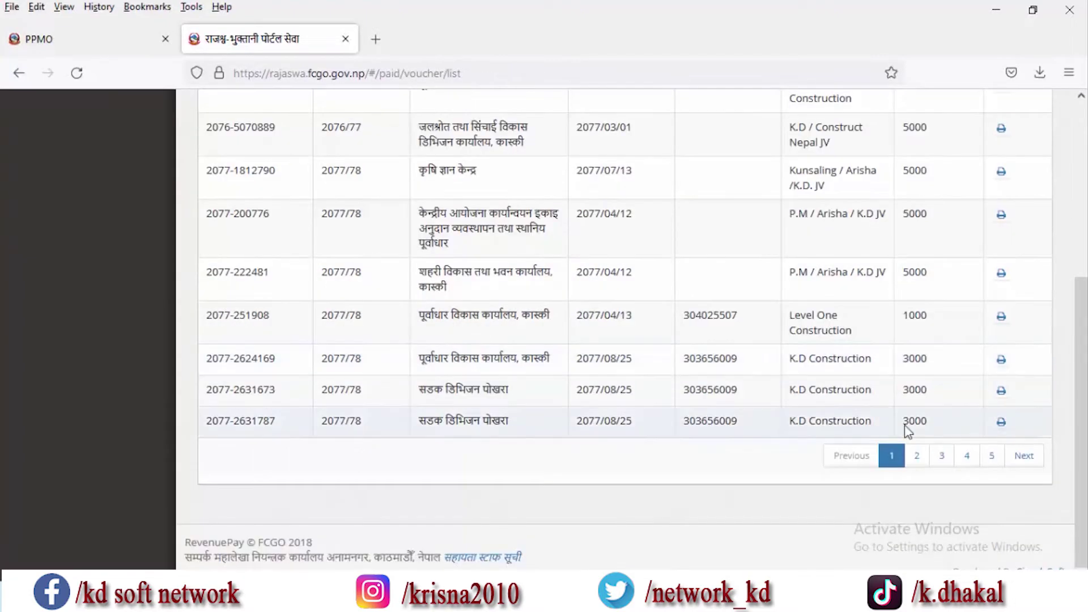
pyautogui.click(993, 457)
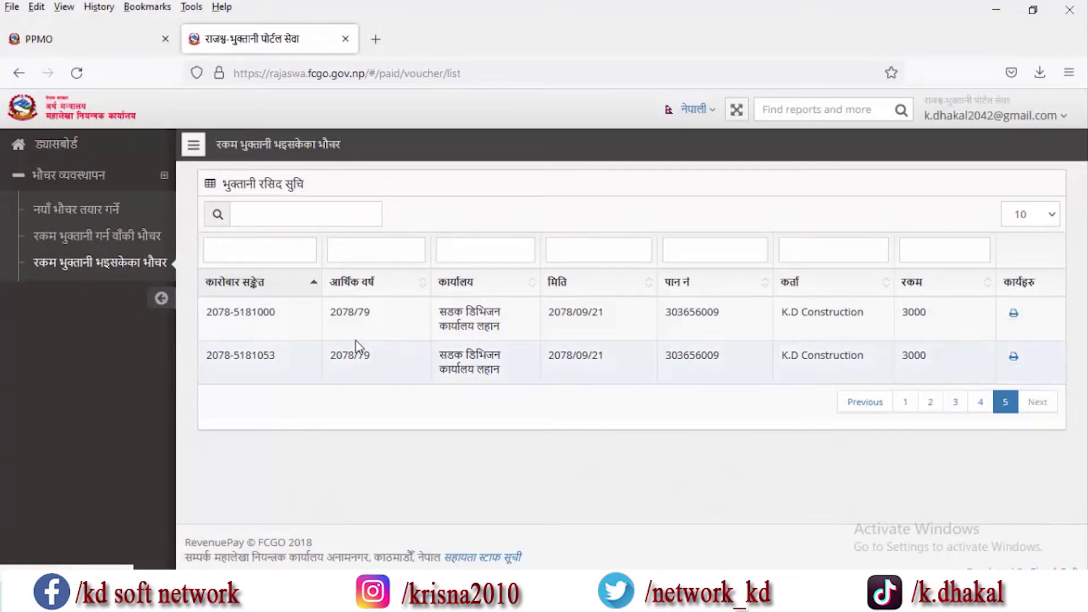
pyautogui.click(91, 241)
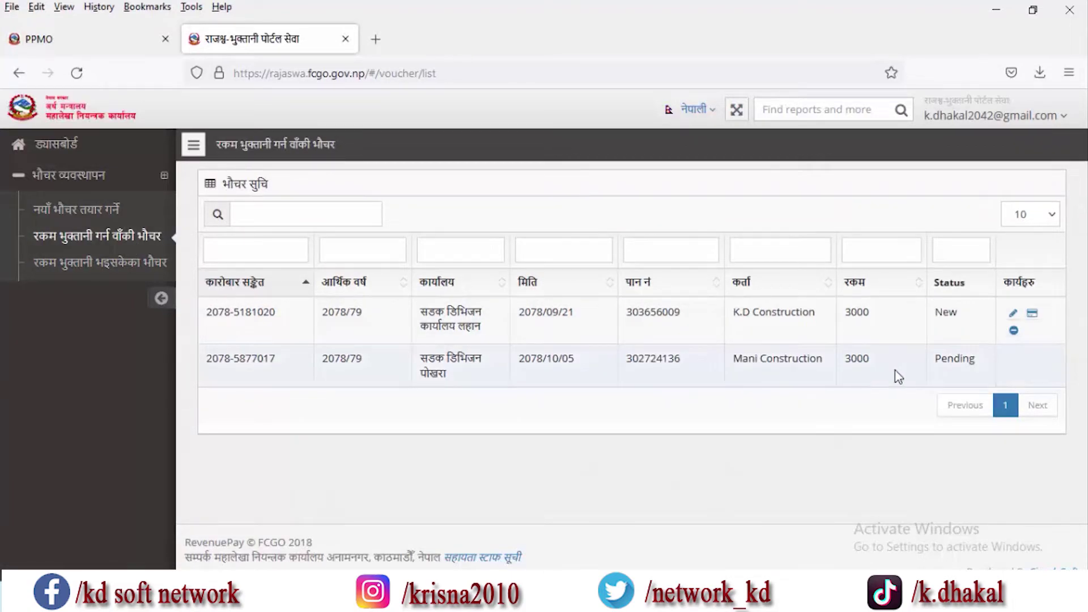
pyautogui.moveTo(962, 363); pyautogui.dragTo(934, 360)
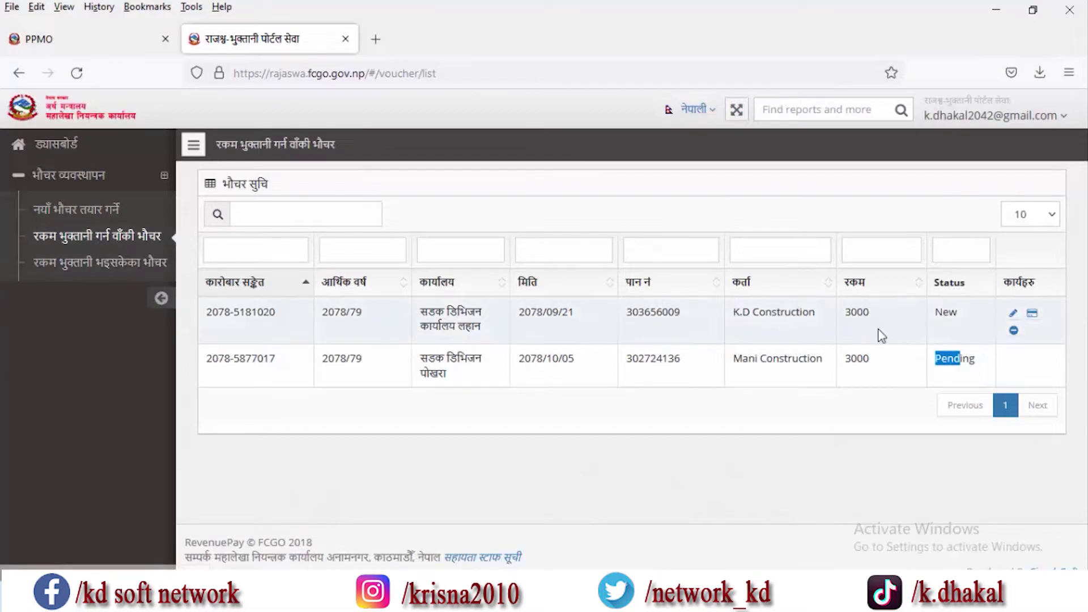
pyautogui.click(120, 267)
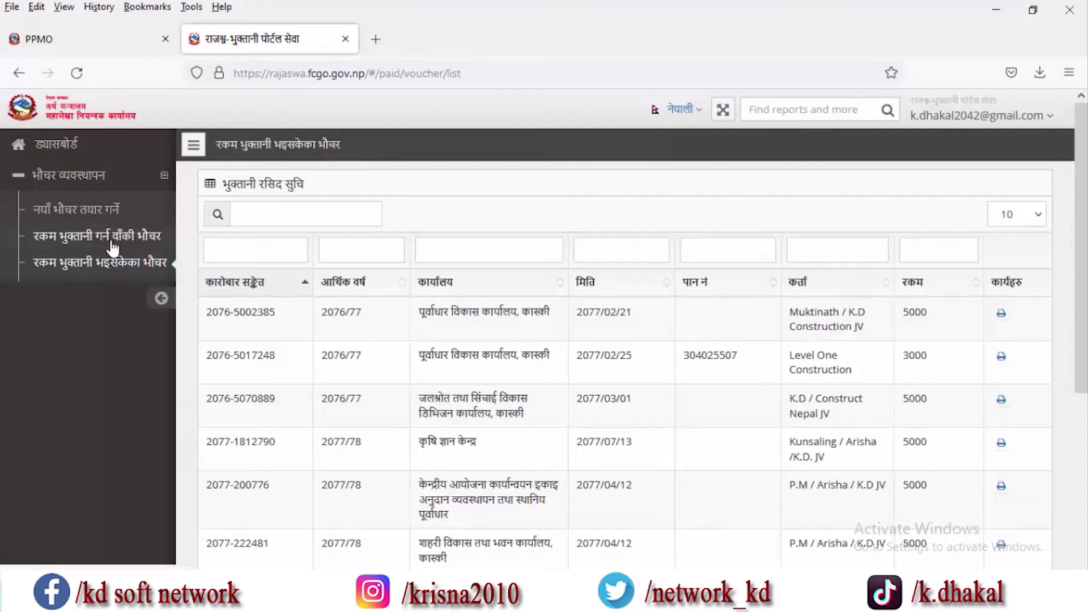
pyautogui.click(113, 245)
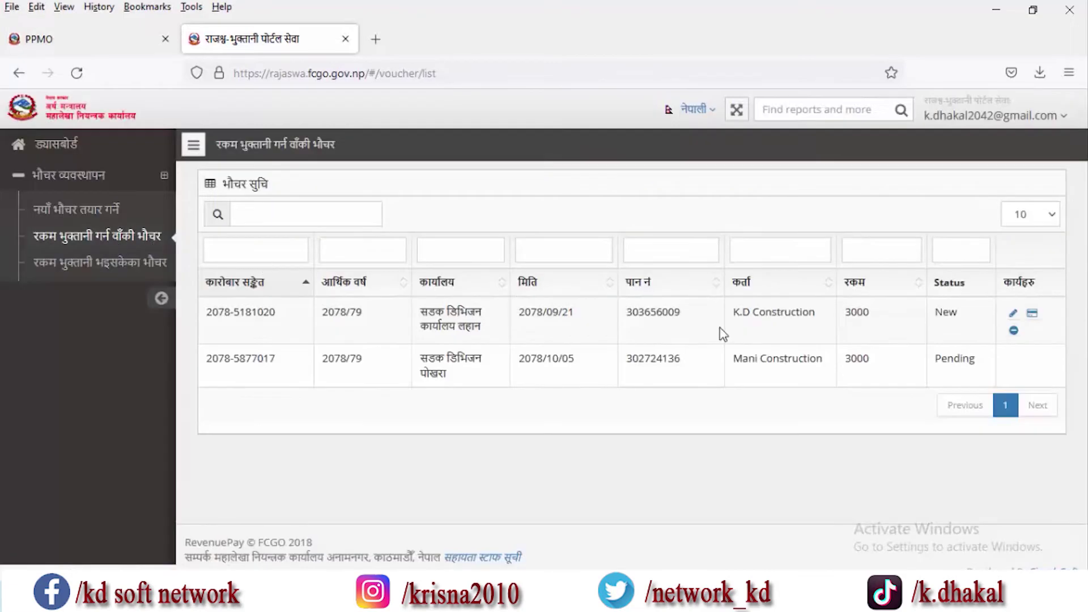
pyautogui.doubleClick(969, 360)
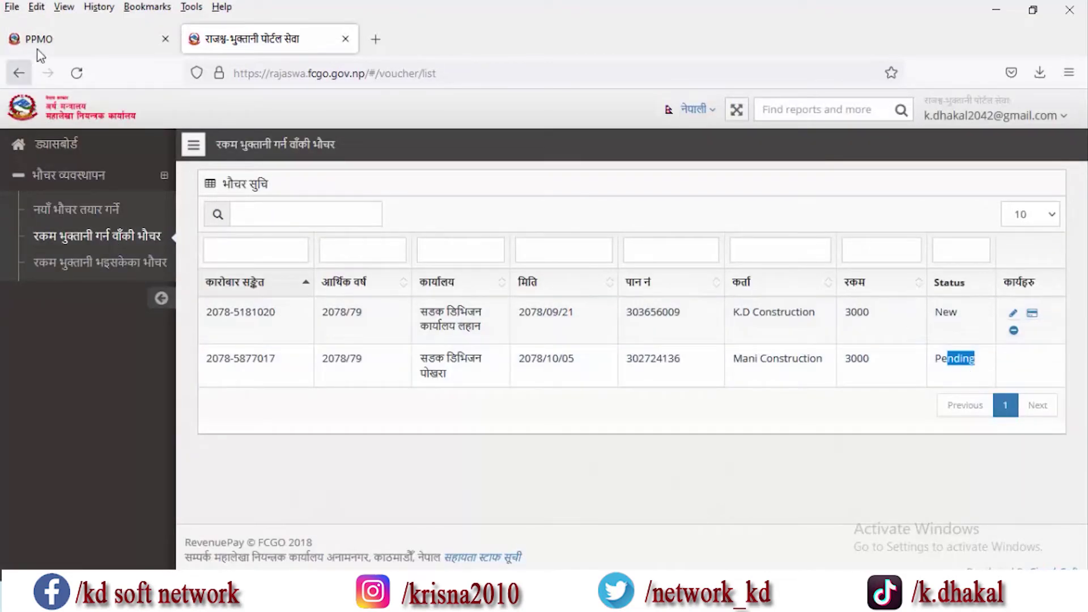
pyautogui.click(75, 72)
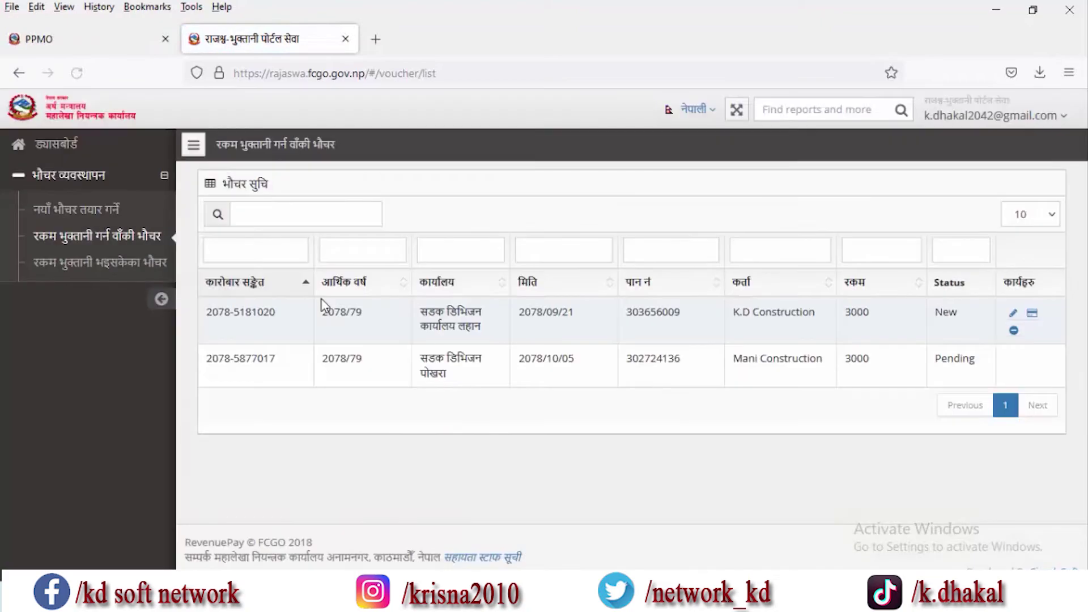
# - Reload the paid vouchers list and find Mani Construction's 3000 voucher on page 5
pyautogui.click(88, 263)
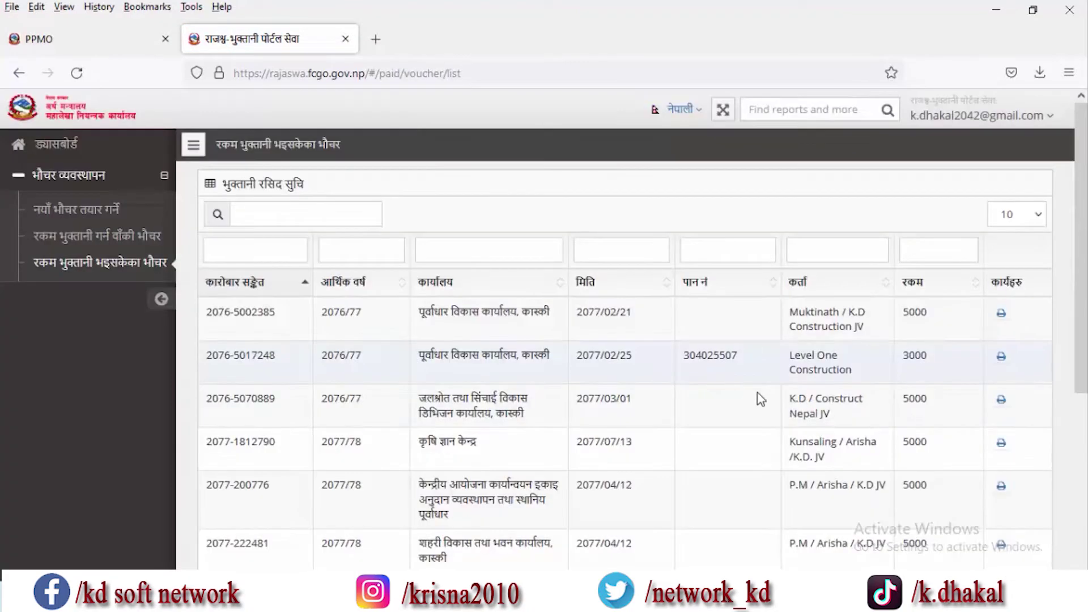
pyautogui.scroll(-5, 759, 397)
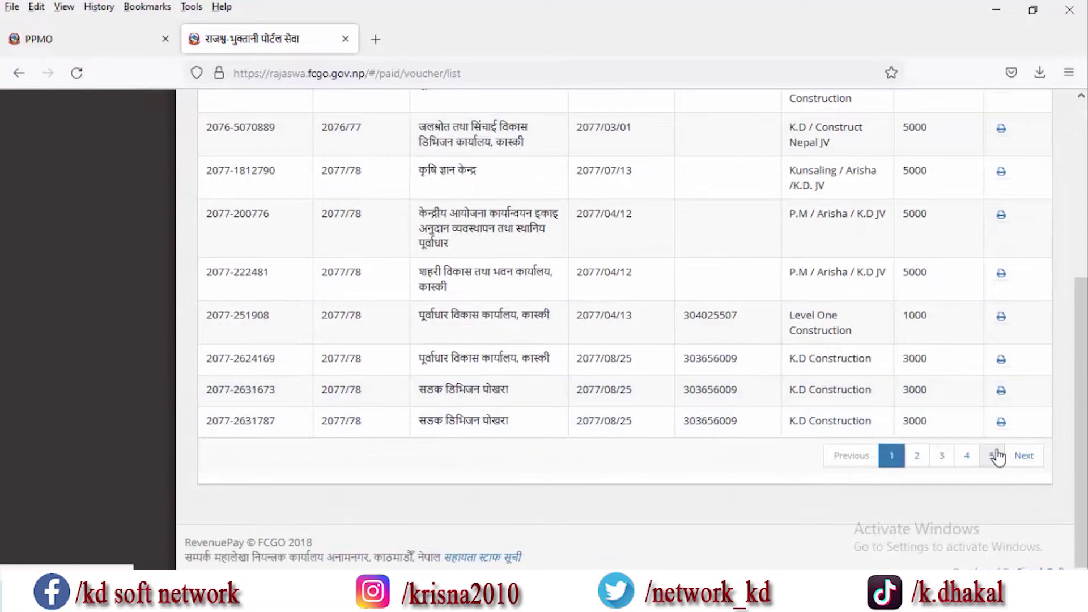
pyautogui.click(992, 456)
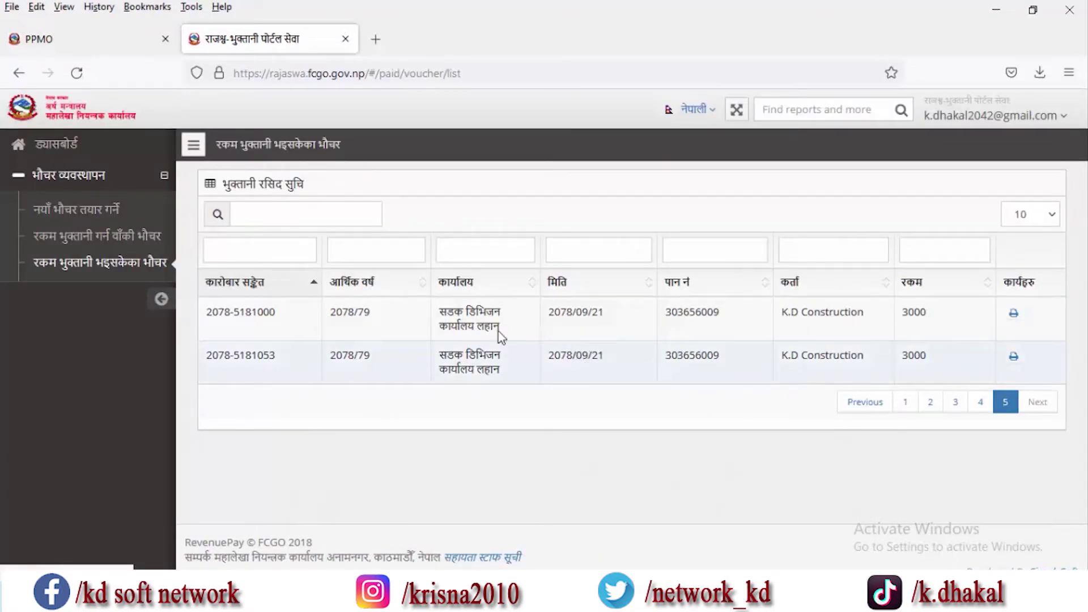
pyautogui.click(76, 73)
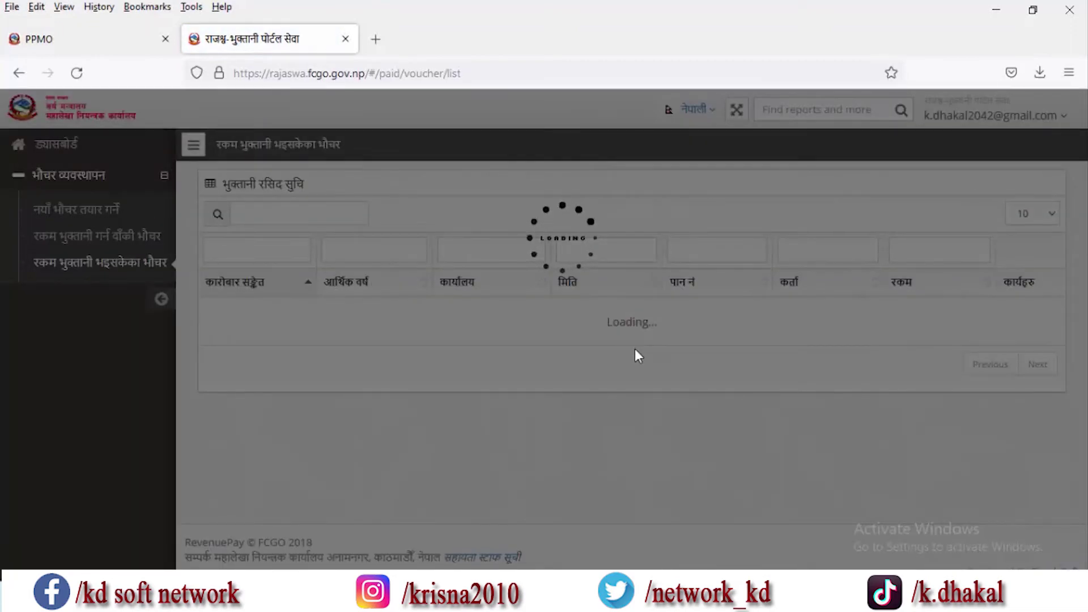
pyautogui.scroll(-4, 726, 364)
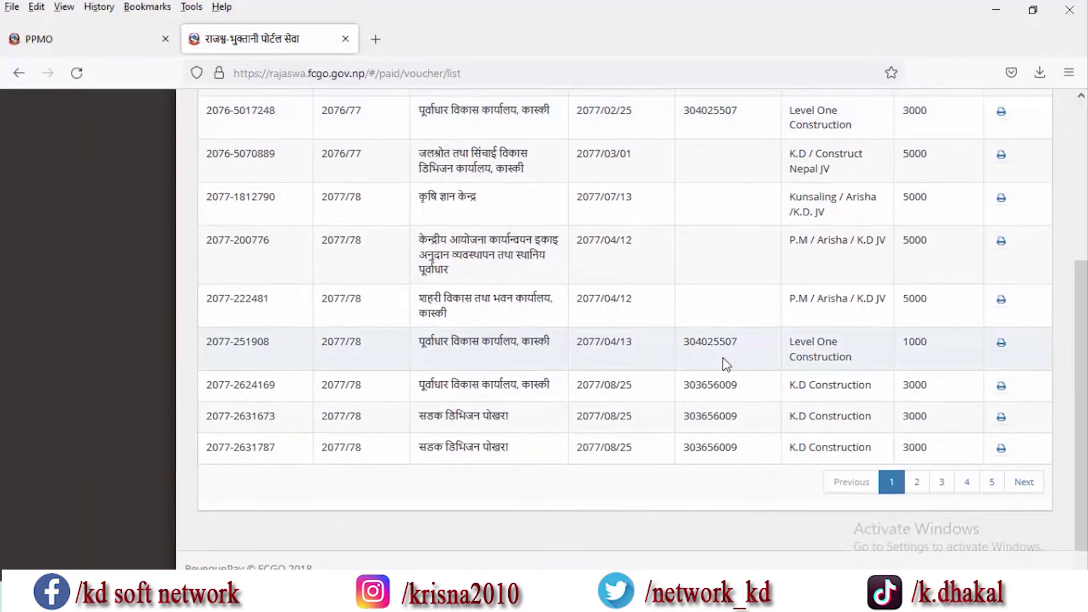
pyautogui.click(992, 457)
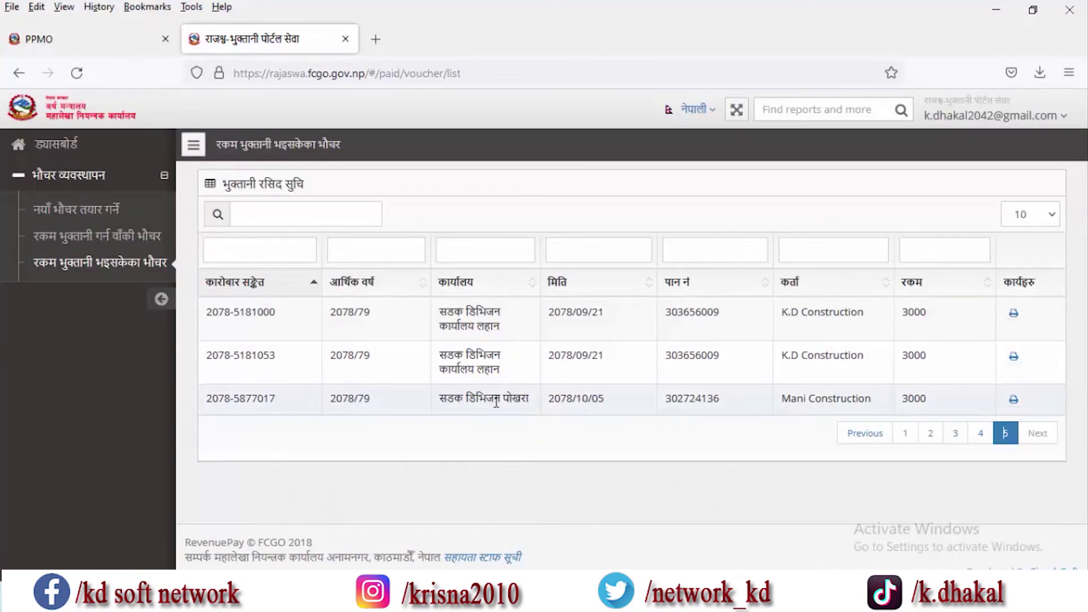
pyautogui.moveTo(464, 397); pyautogui.dragTo(823, 395)
pyautogui.click(871, 399)
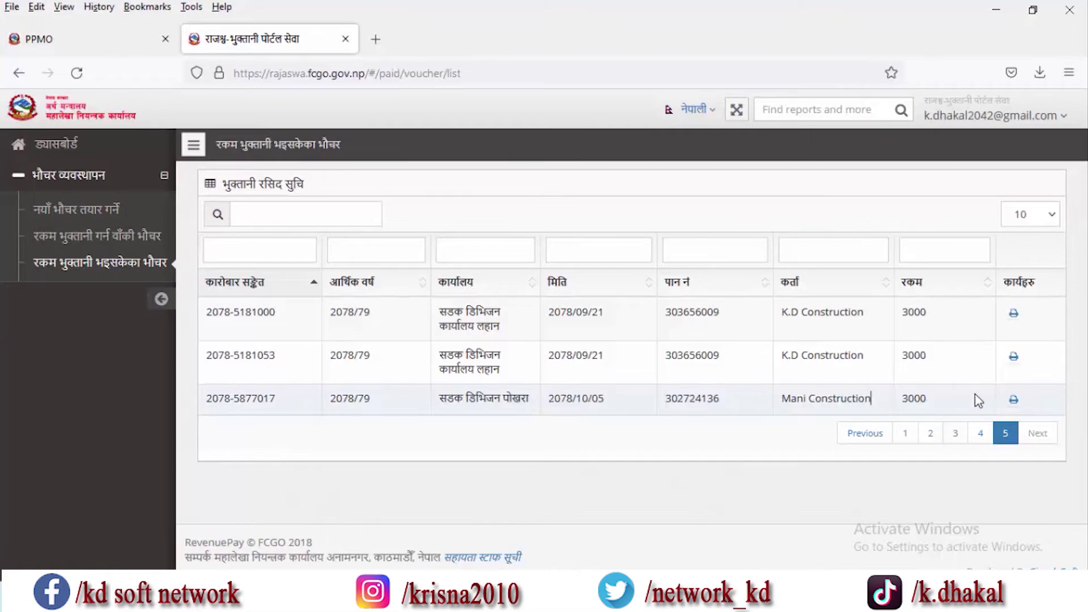
# - Print Mani Construction's voucher with Save to PDF as the destination
pyautogui.click(1014, 400)
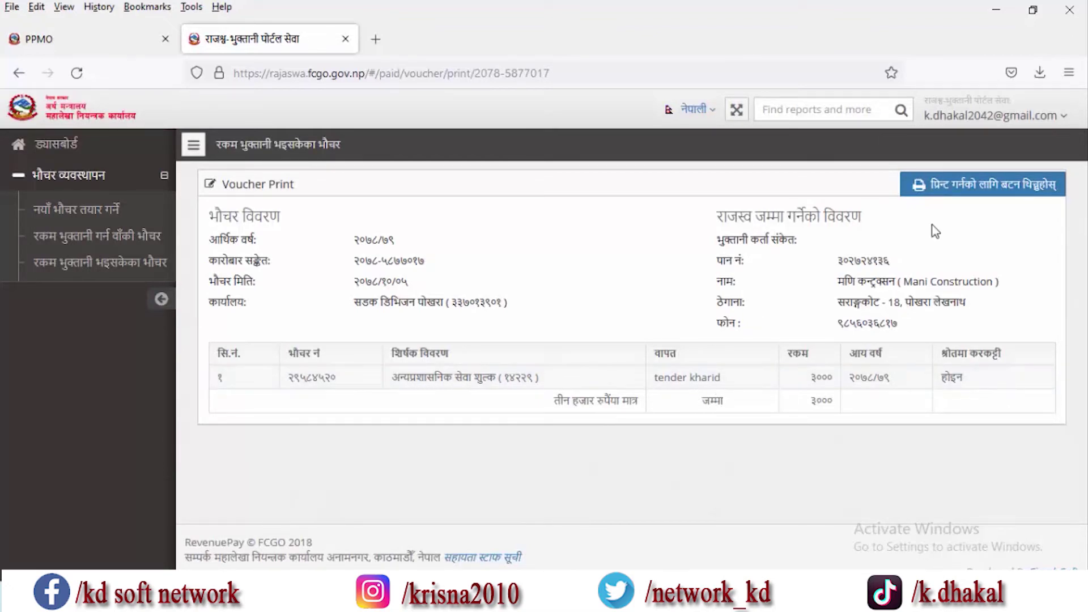
pyautogui.click(966, 195)
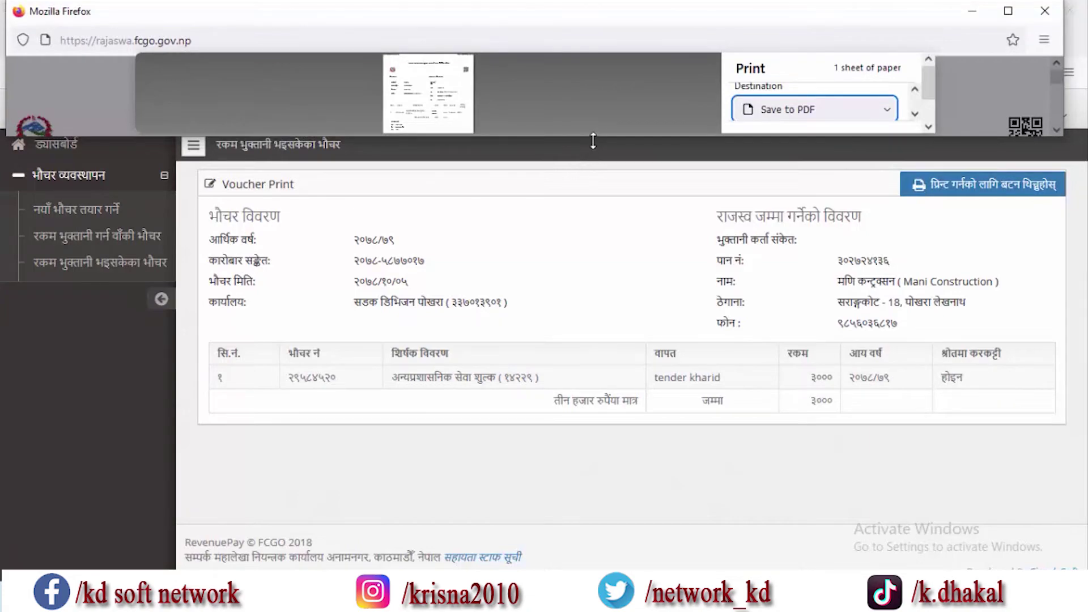
pyautogui.moveTo(593, 141); pyautogui.dragTo(602, 496)
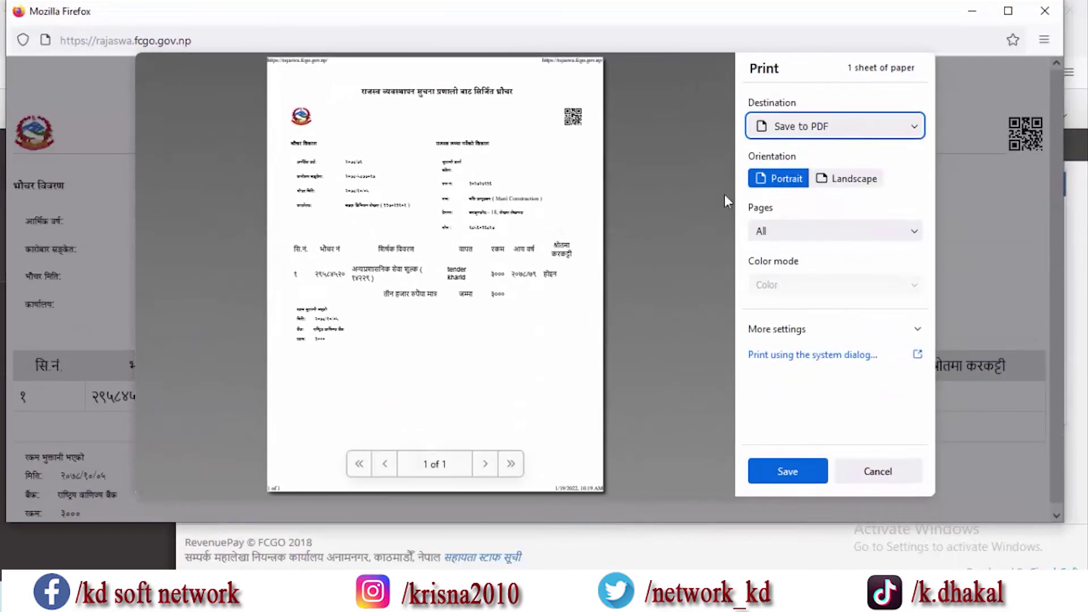
pyautogui.click(843, 131)
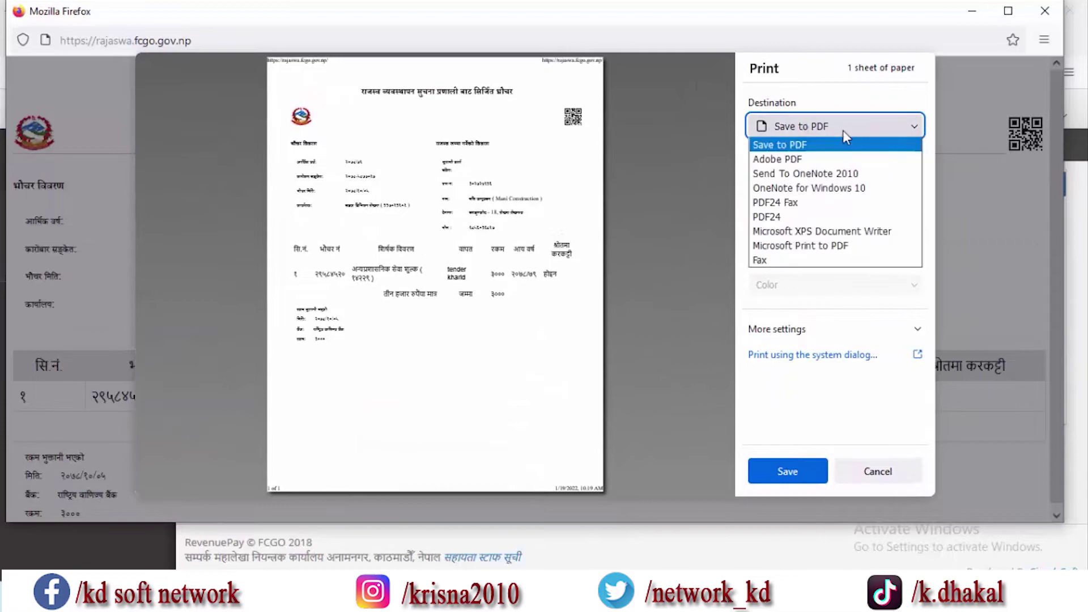
pyautogui.click(805, 145)
pyautogui.click(784, 468)
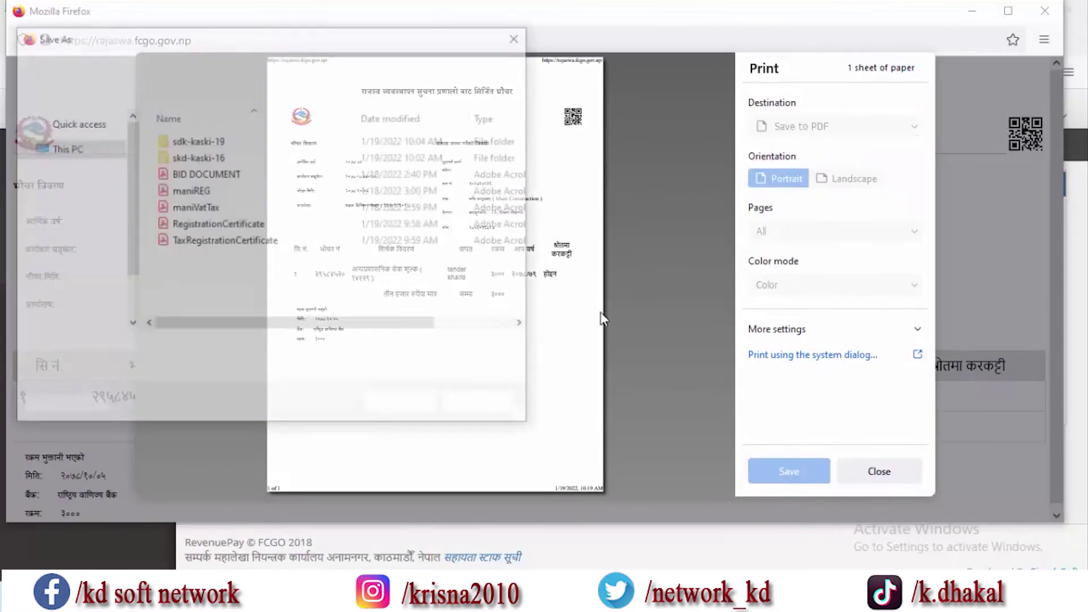
# - Save the voucher PDF as Vouchar16 in the skd-kaski-16 folder
pyautogui.doubleClick(202, 156)
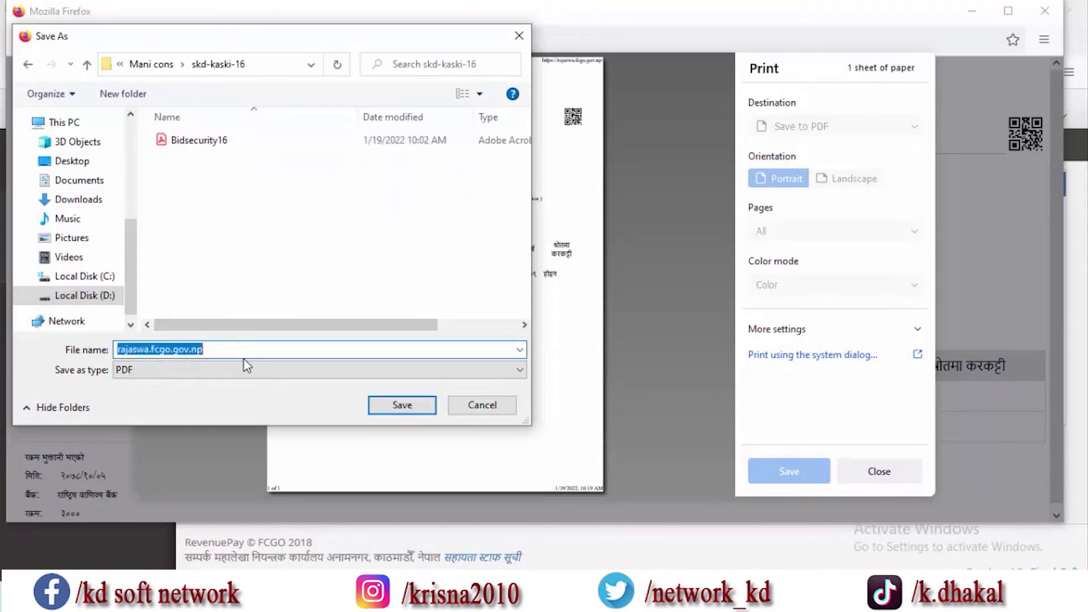
pyautogui.write('Vouchar')
pyautogui.hotkey('ctrl', 'a')
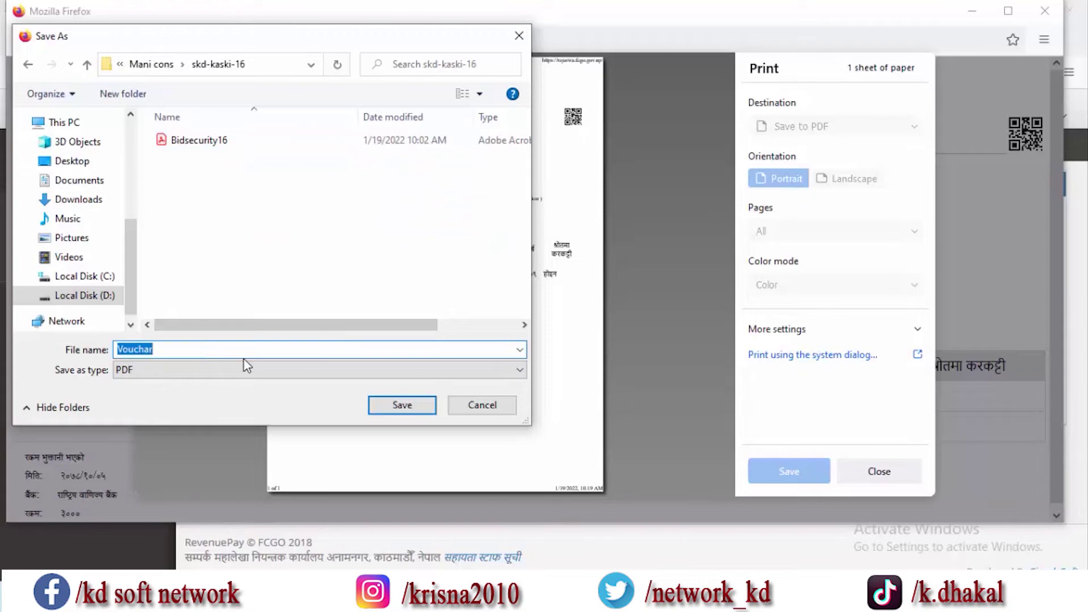
pyautogui.click(208, 341)
pyautogui.press('Return')
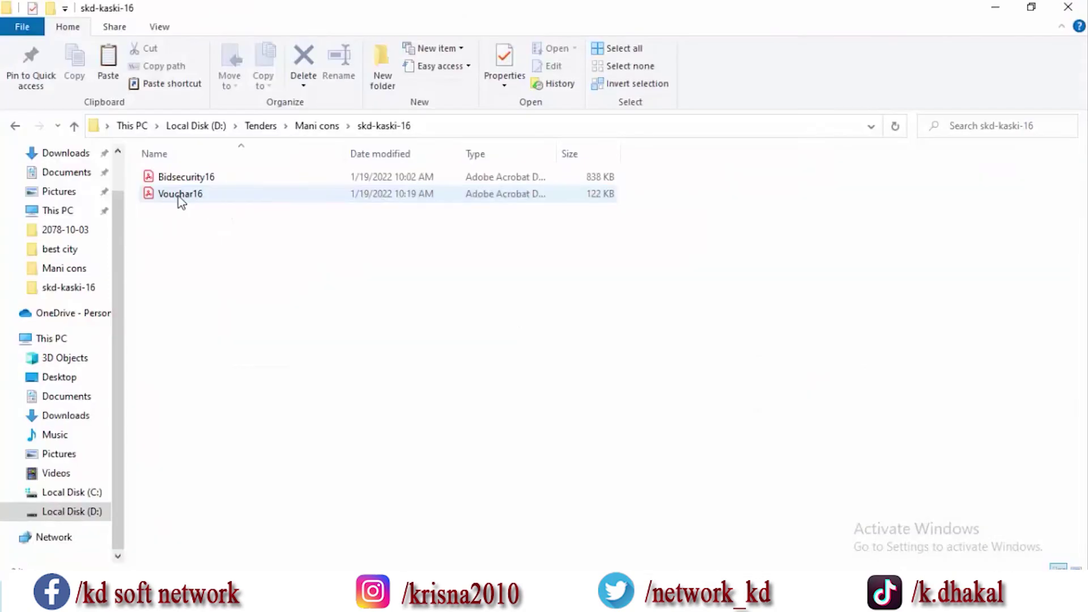
# - Open Vouchar16.pdf in Acrobat, scroll through it, then return to BID DOCUMENT's account details
pyautogui.doubleClick(187, 204)
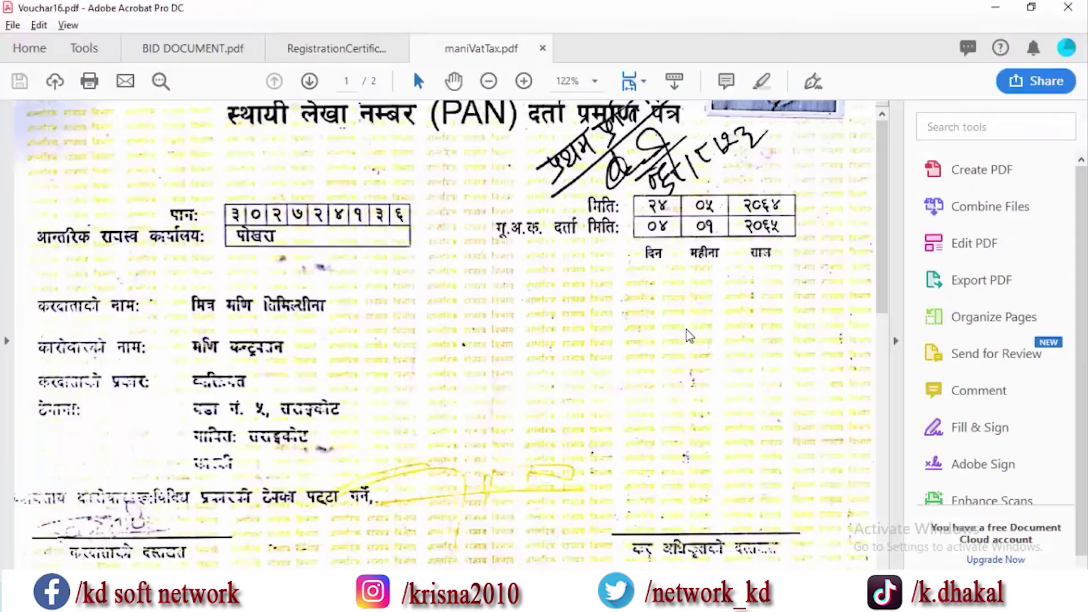
pyautogui.scroll(-3, 615, 372)
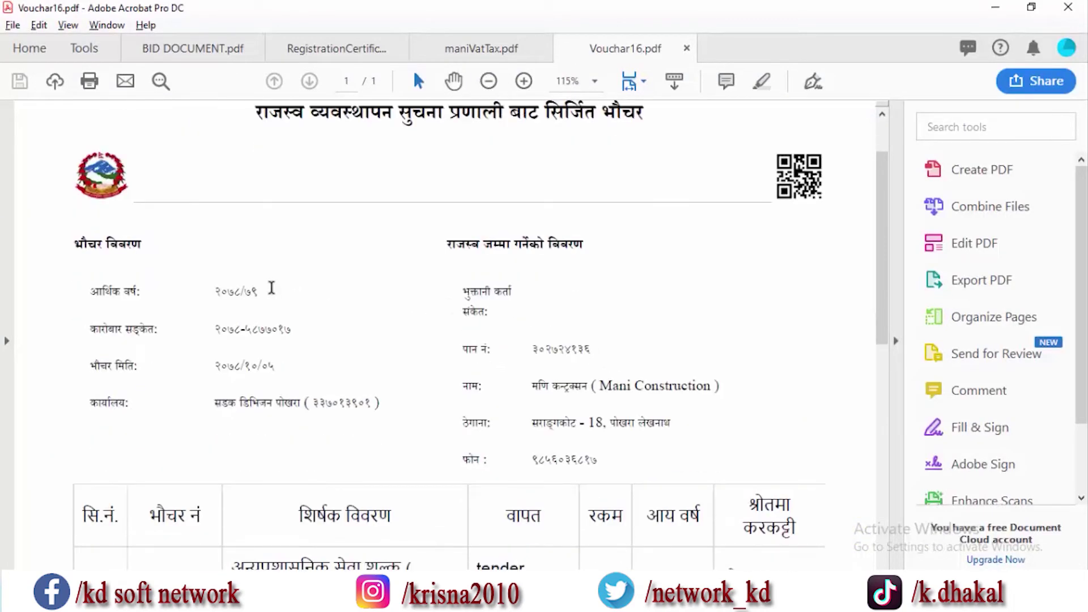
pyautogui.scroll(-3, 572, 373)
pyautogui.scroll(-5, 591, 407)
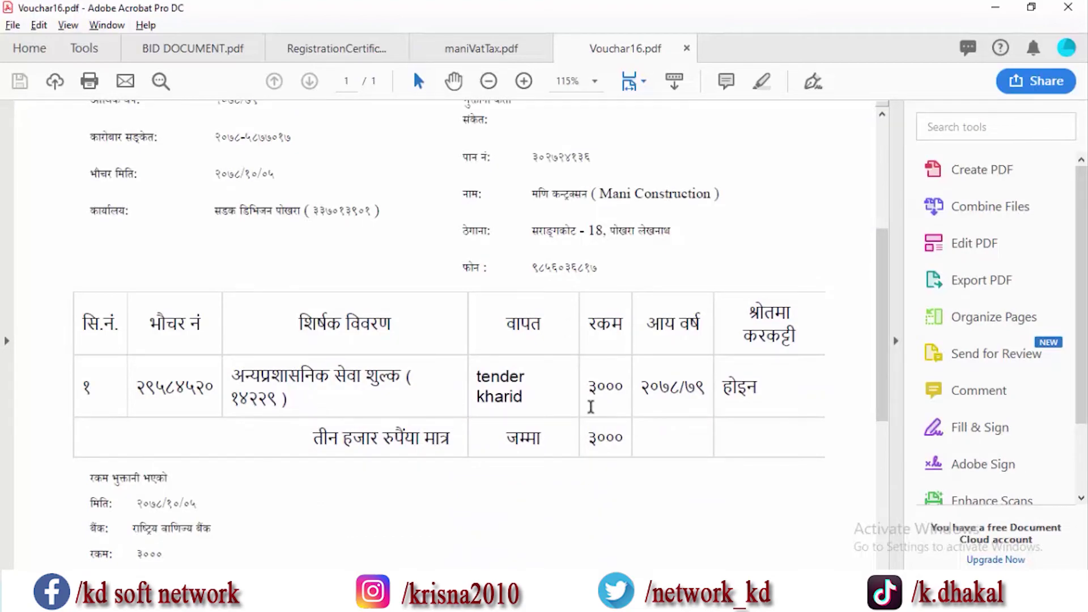
pyautogui.scroll(8, 644, 387)
pyautogui.scroll(-12, 618, 380)
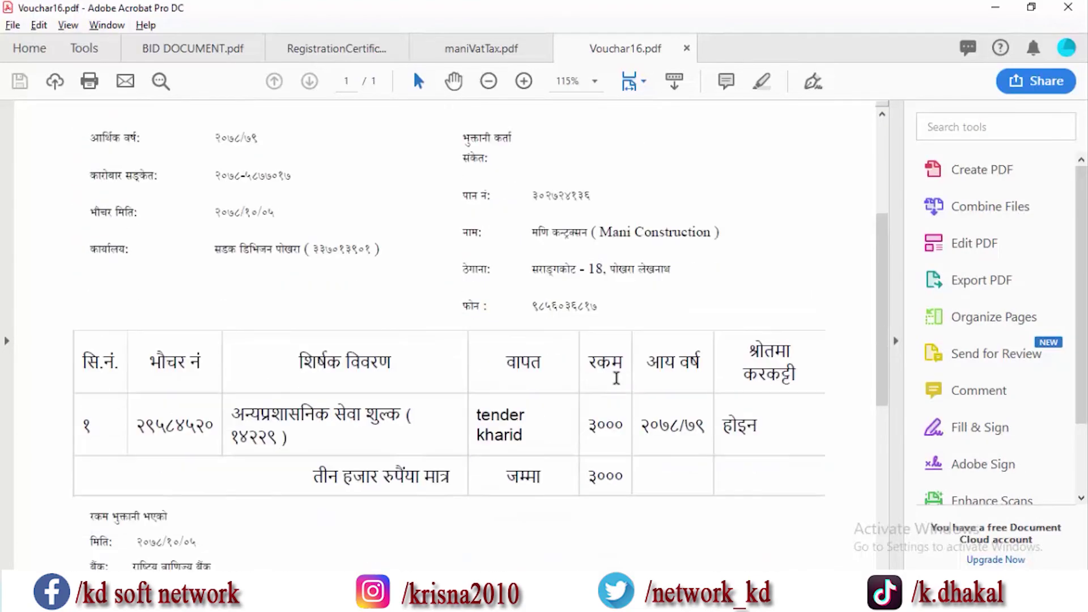
pyautogui.scroll(9, 617, 381)
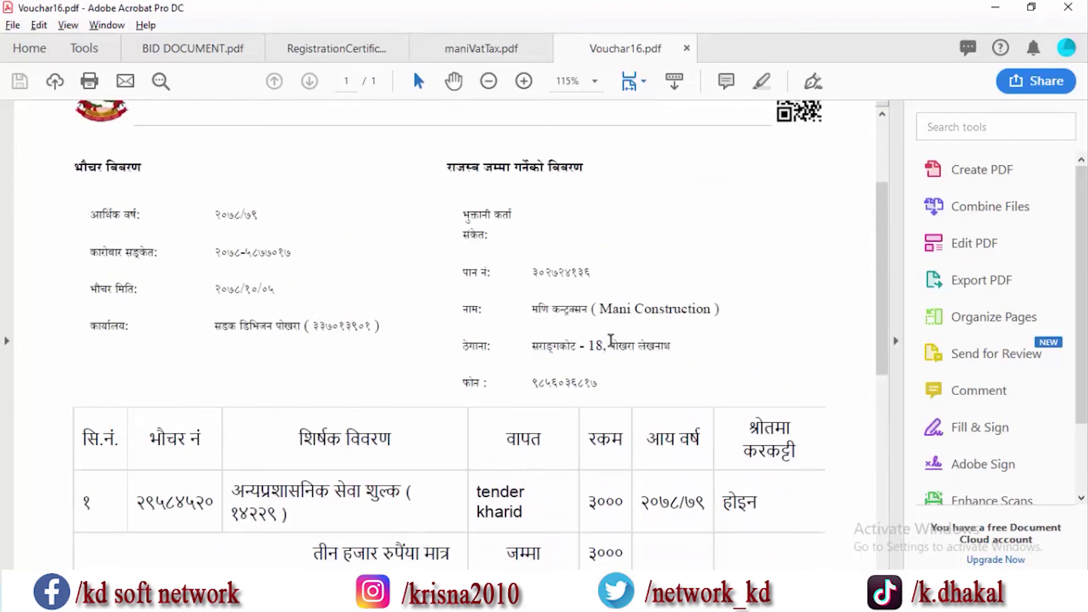
pyautogui.scroll(6, 683, 369)
pyautogui.scroll(-6, 644, 352)
pyautogui.scroll(6, 596, 343)
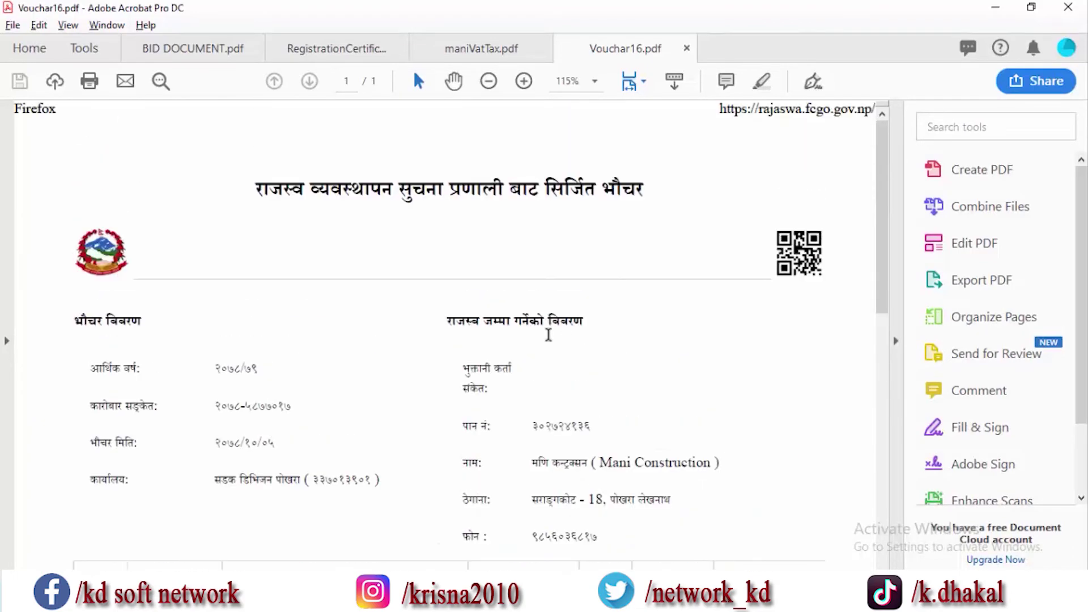
pyautogui.scroll(-4, 602, 336)
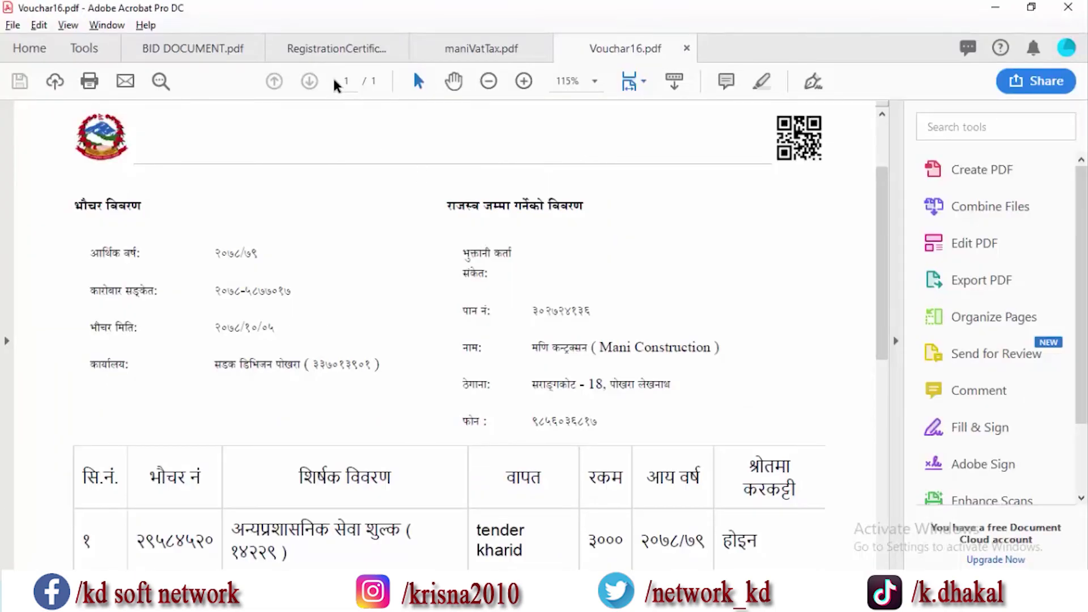
pyautogui.click(321, 48)
pyautogui.click(182, 46)
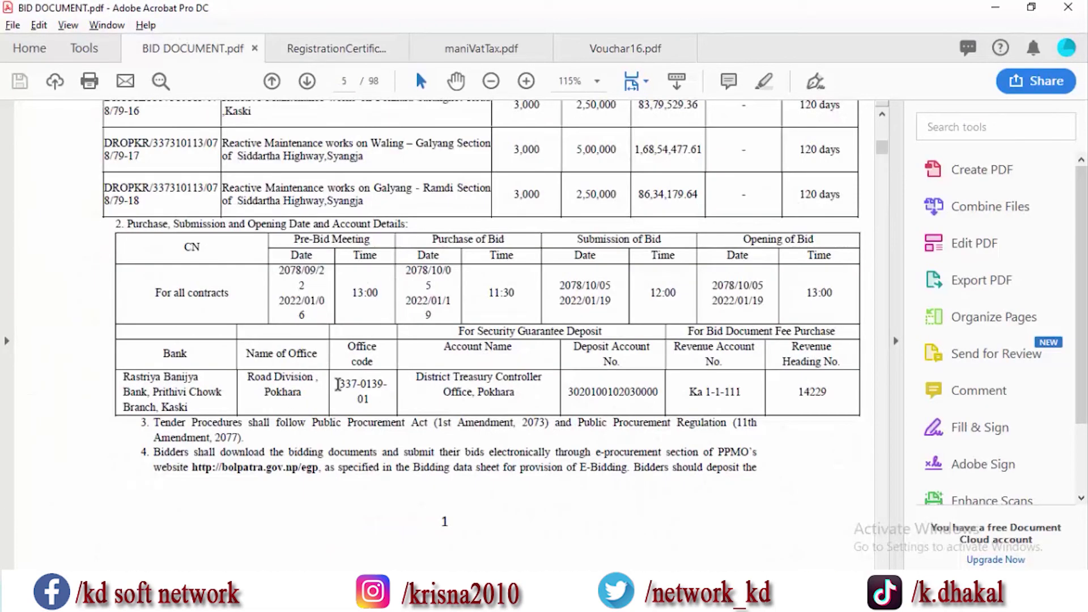
pyautogui.moveTo(339, 384); pyautogui.dragTo(473, 399)
pyautogui.click(601, 404)
pyautogui.moveTo(340, 386); pyautogui.dragTo(458, 403)
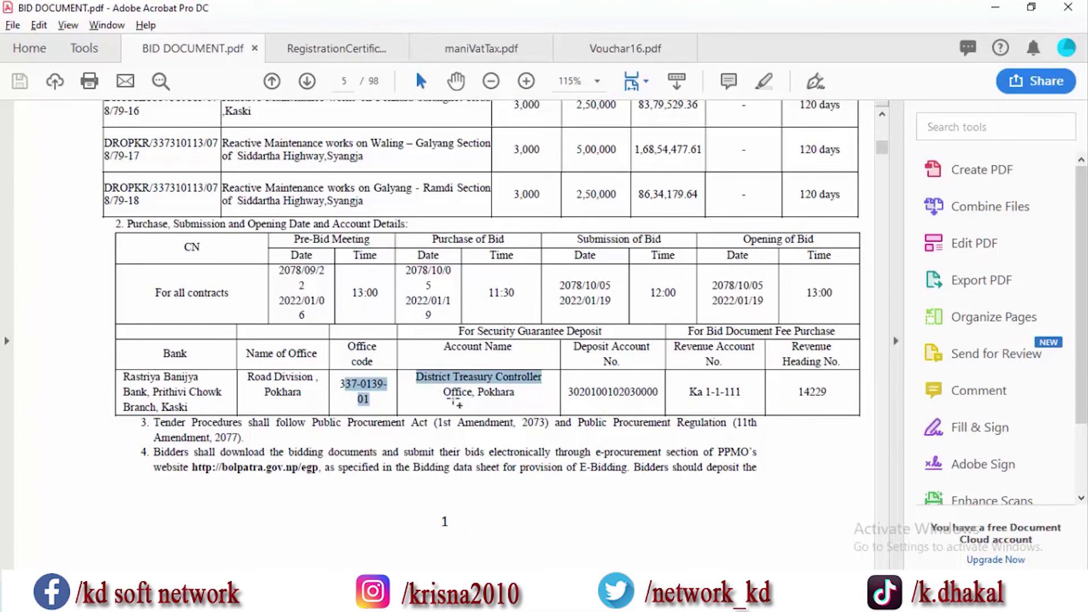
pyautogui.click(555, 399)
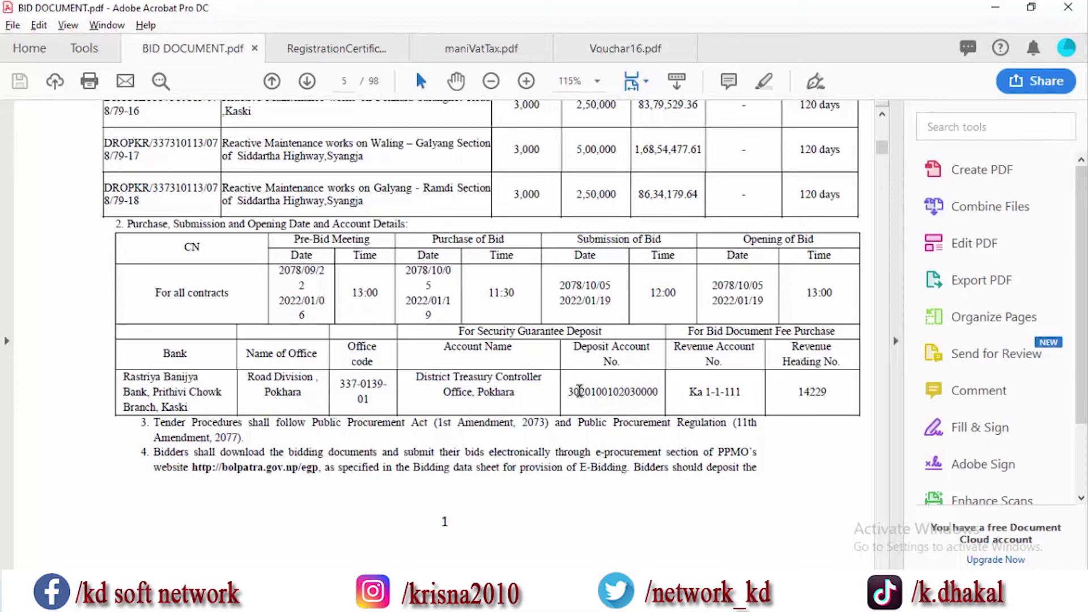
pyautogui.moveTo(569, 392); pyautogui.dragTo(659, 392)
pyautogui.click(743, 392)
pyautogui.moveTo(424, 388); pyautogui.dragTo(424, 388)
pyautogui.click(419, 400)
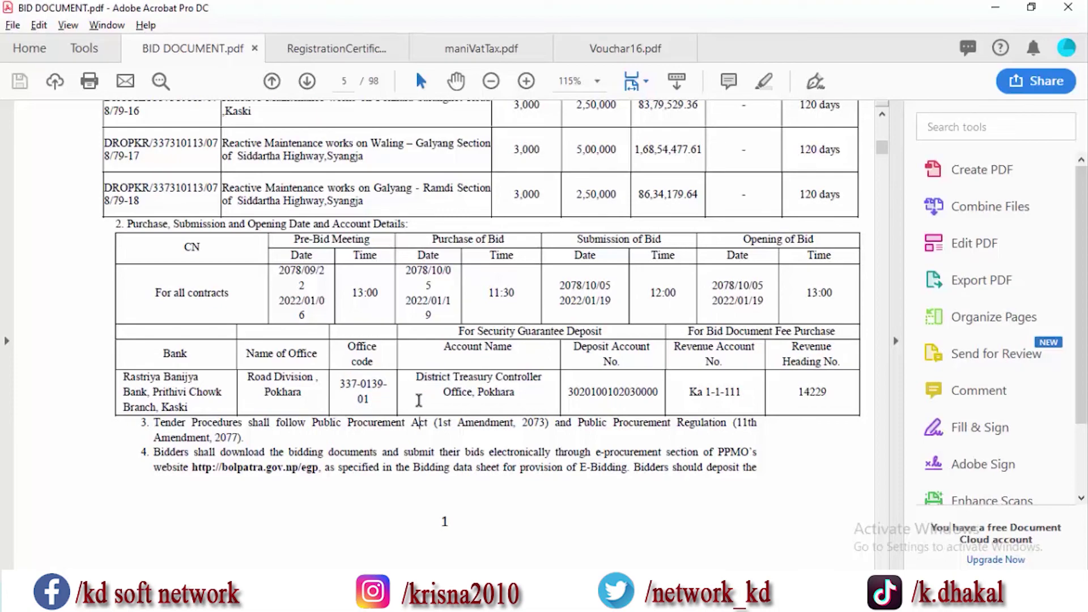